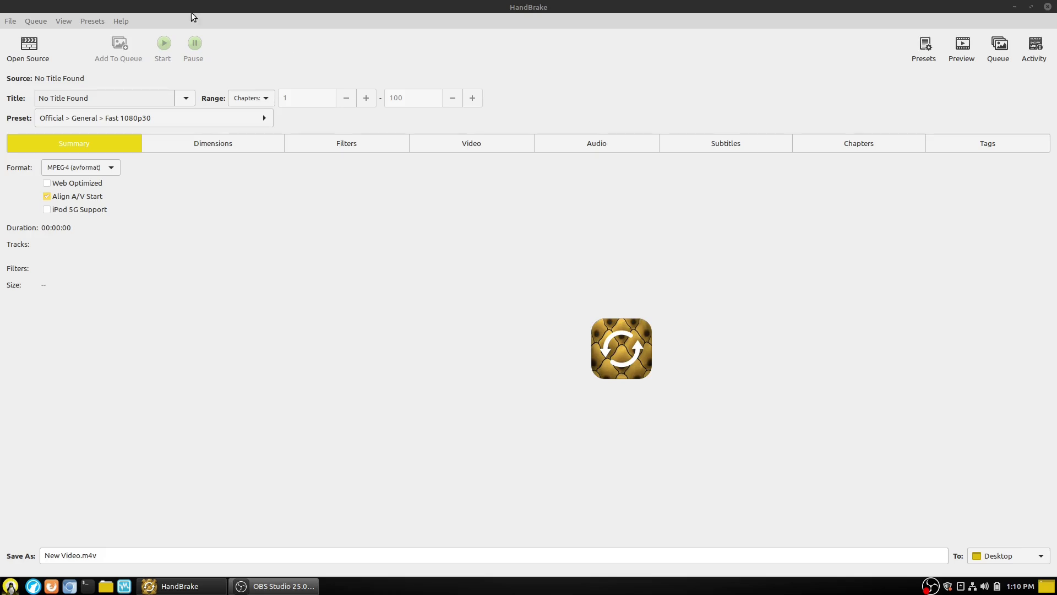
Step: View the program's version information, and close the About window
{"action": "left_click", "coordinate": [121, 22]}
{"action": "left_click", "coordinate": [135, 38]}
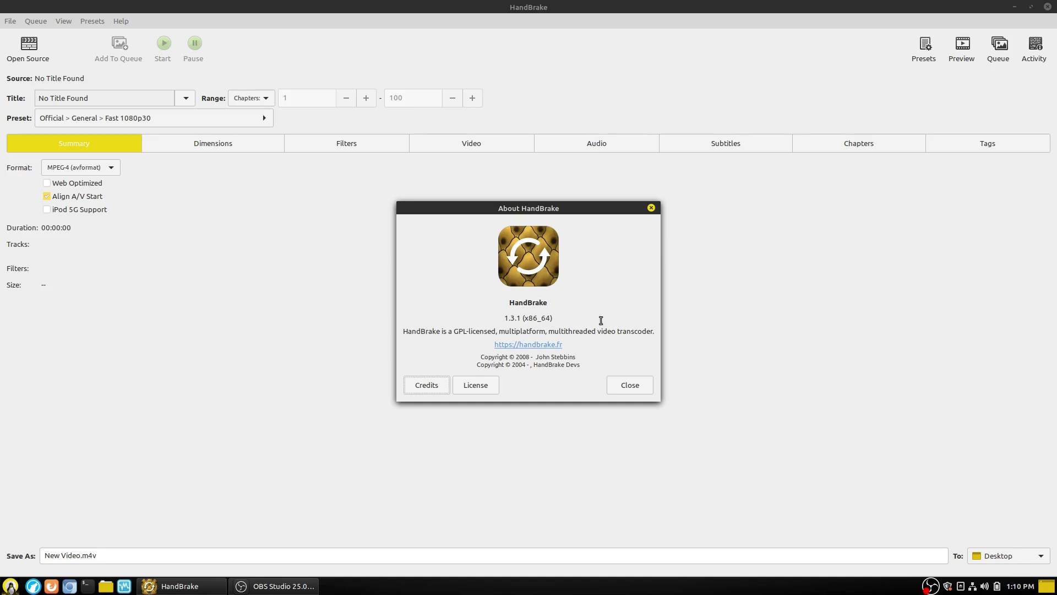
{"action": "left_click", "coordinate": [652, 208]}
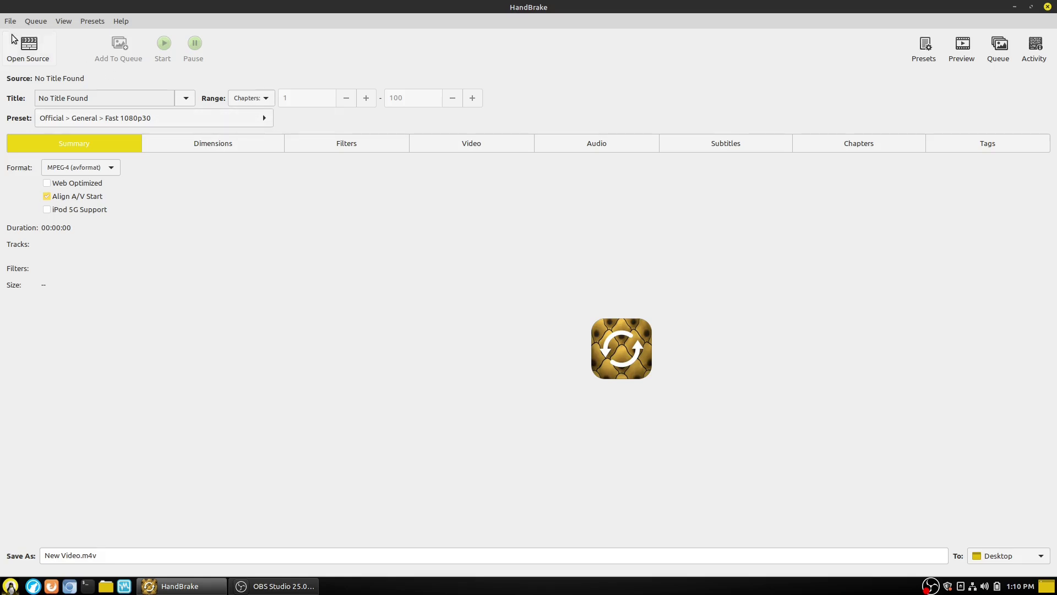
Step: Open VID_20220124_141620.mp4 from the Desktop folder as the source video
{"action": "left_click", "coordinate": [29, 46]}
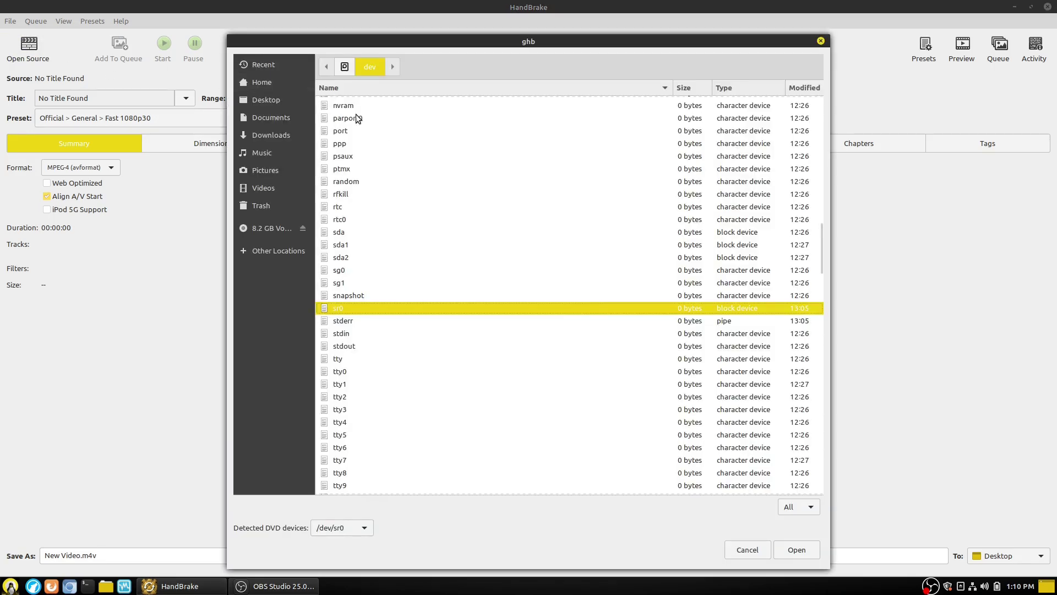
{"action": "left_click", "coordinate": [265, 82]}
{"action": "left_click", "coordinate": [266, 98]}
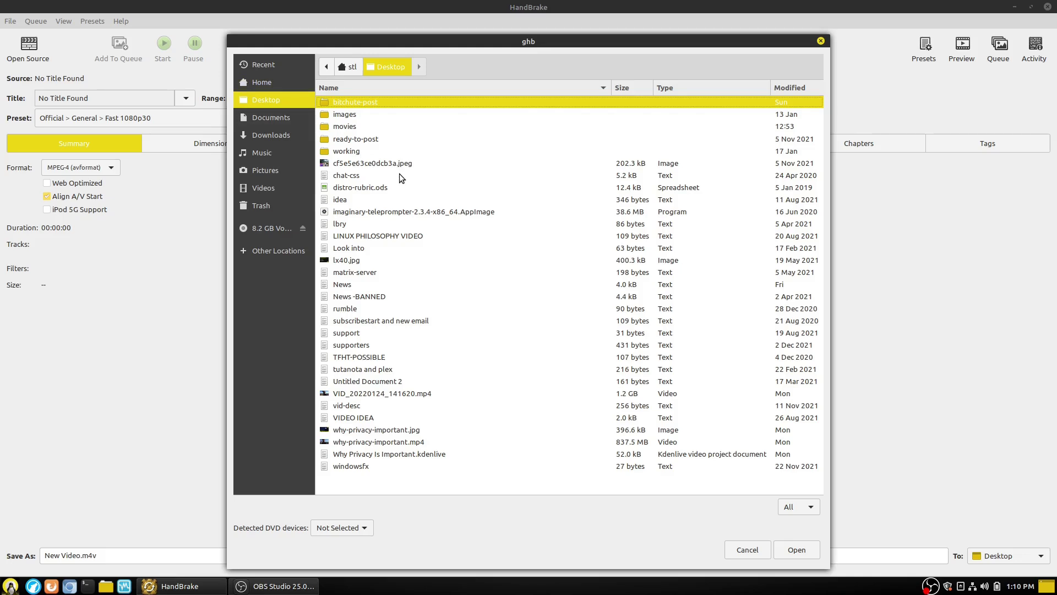
{"action": "left_click", "coordinate": [359, 394]}
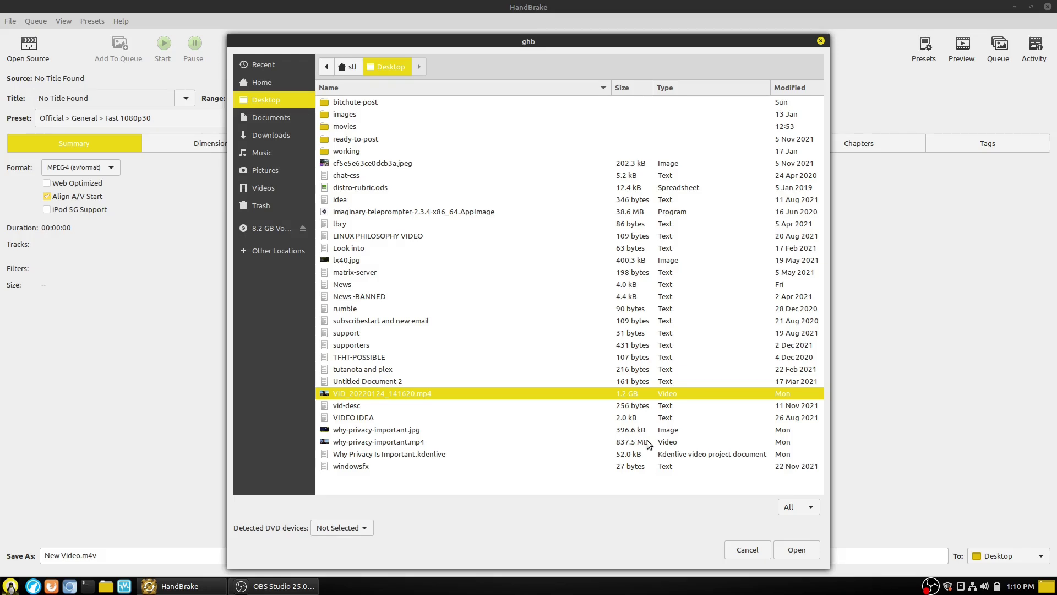
{"action": "double_click", "coordinate": [624, 396]}
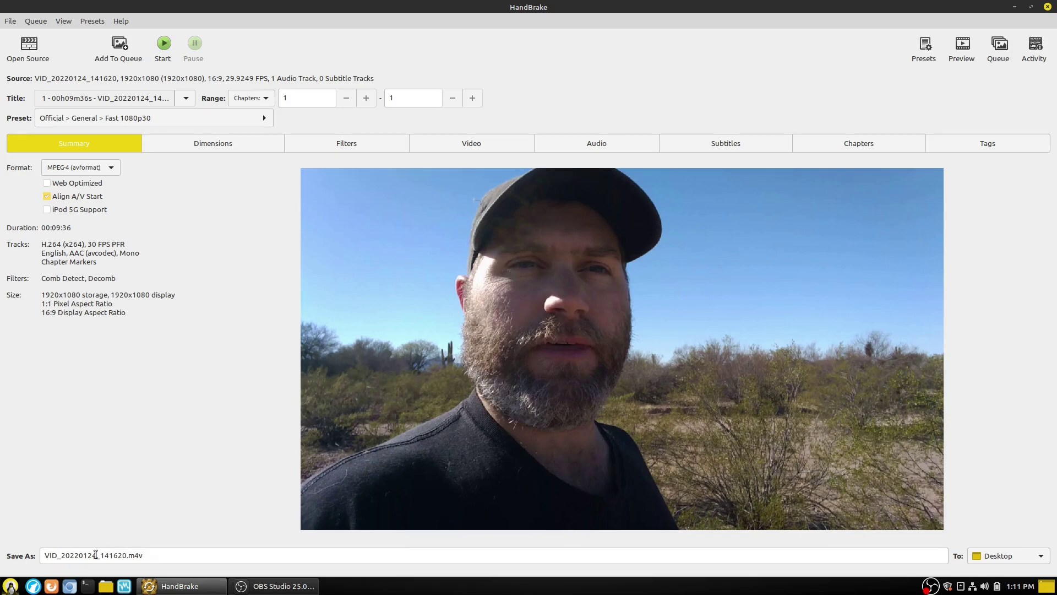
Step: Review the available output container formats, and try the Web Optimized option before switching it back off
{"action": "left_click", "coordinate": [127, 555]}
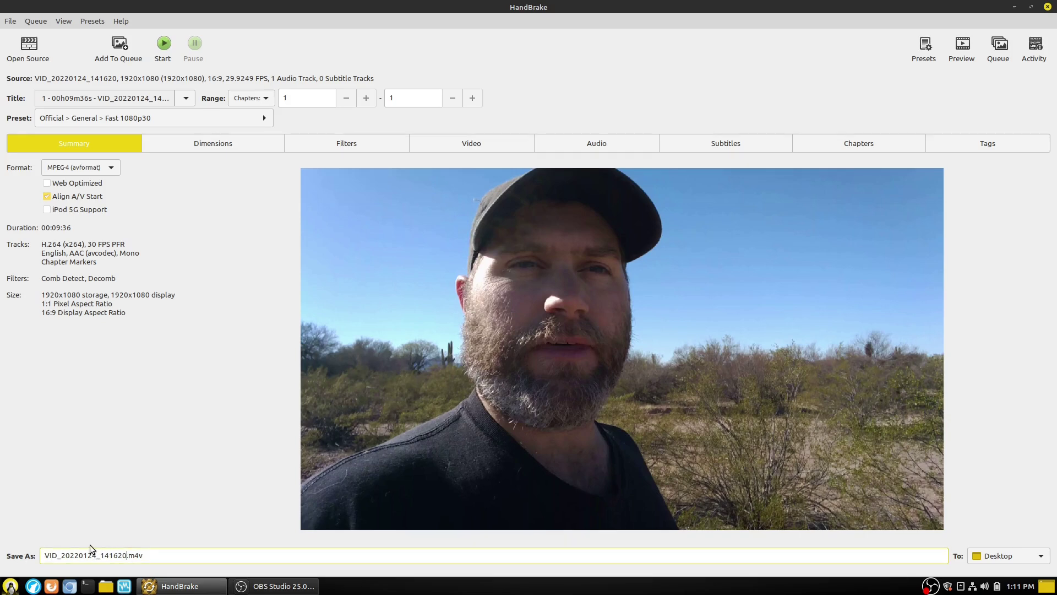
{"action": "left_click", "coordinate": [106, 170]}
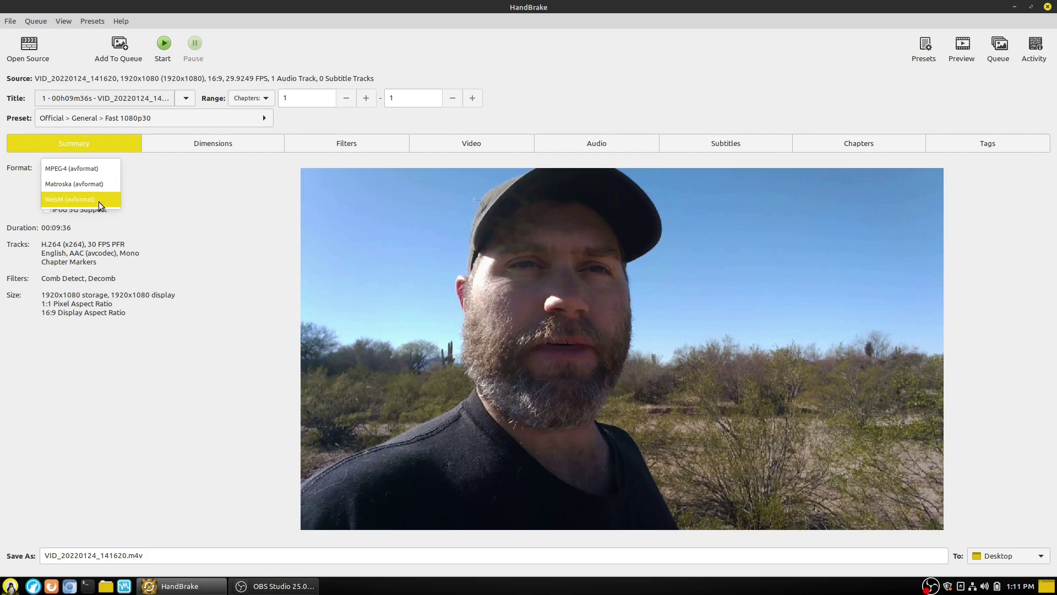
{"action": "left_click", "coordinate": [219, 191]}
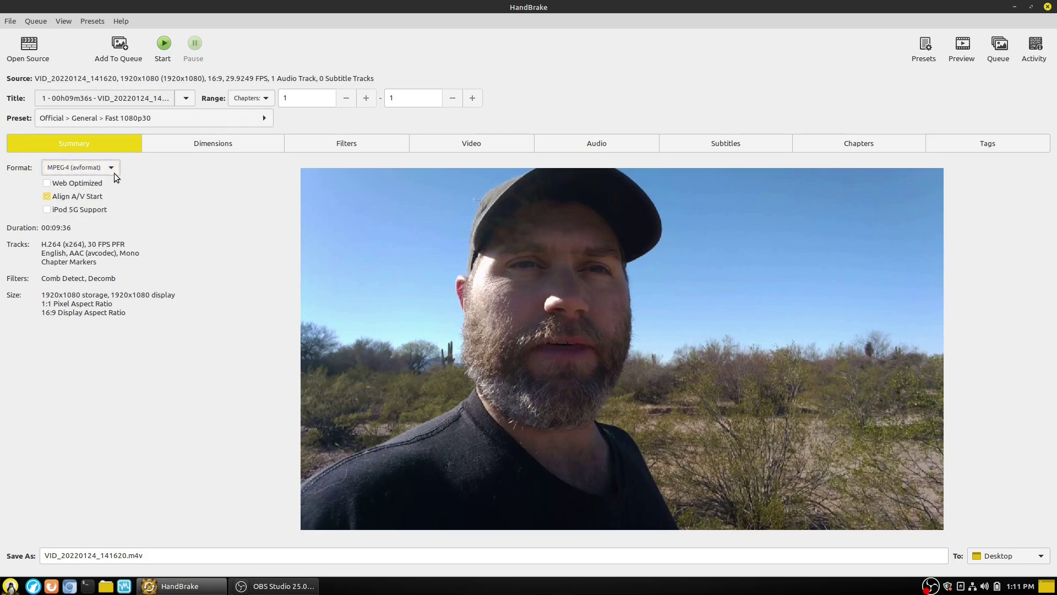
{"action": "left_click", "coordinate": [83, 186]}
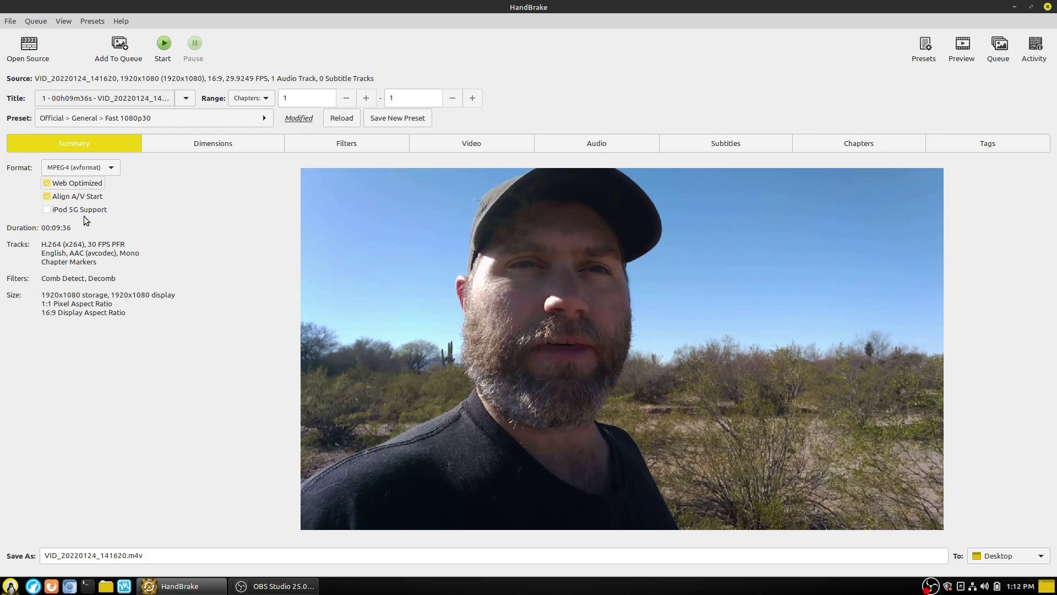
{"action": "left_click", "coordinate": [66, 185]}
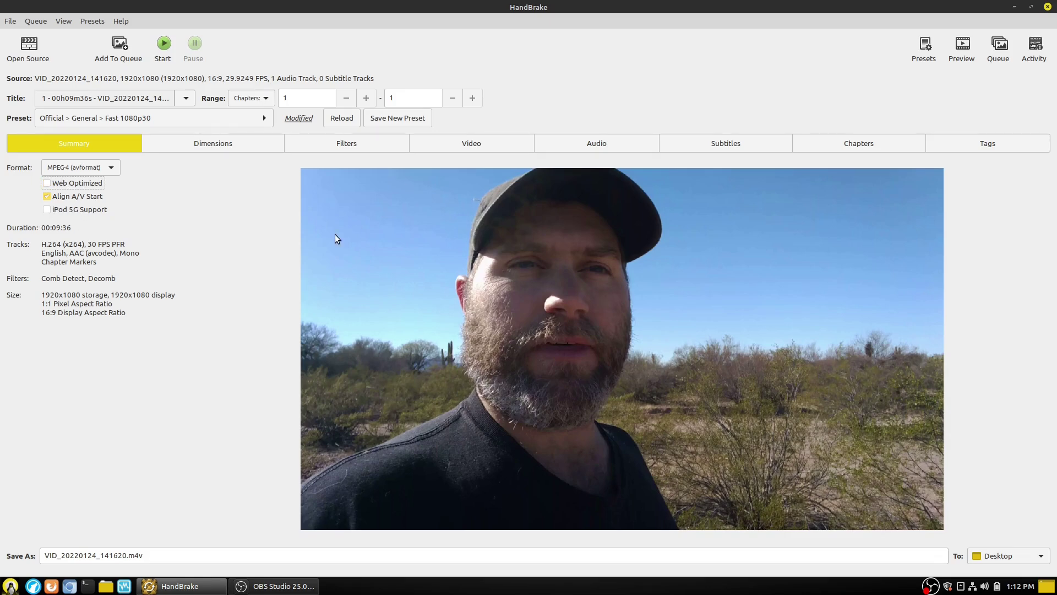
Step: Try switching off automatic cropping in the dimension settings, and turn it back on
{"action": "left_click", "coordinate": [242, 150]}
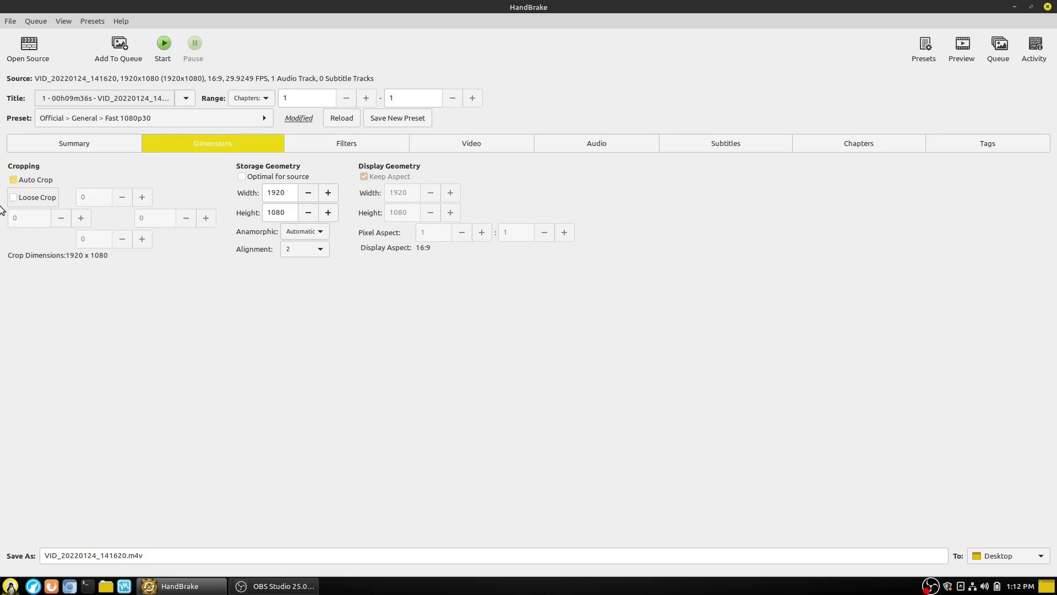
{"action": "left_click", "coordinate": [35, 182]}
{"action": "left_click", "coordinate": [30, 197]}
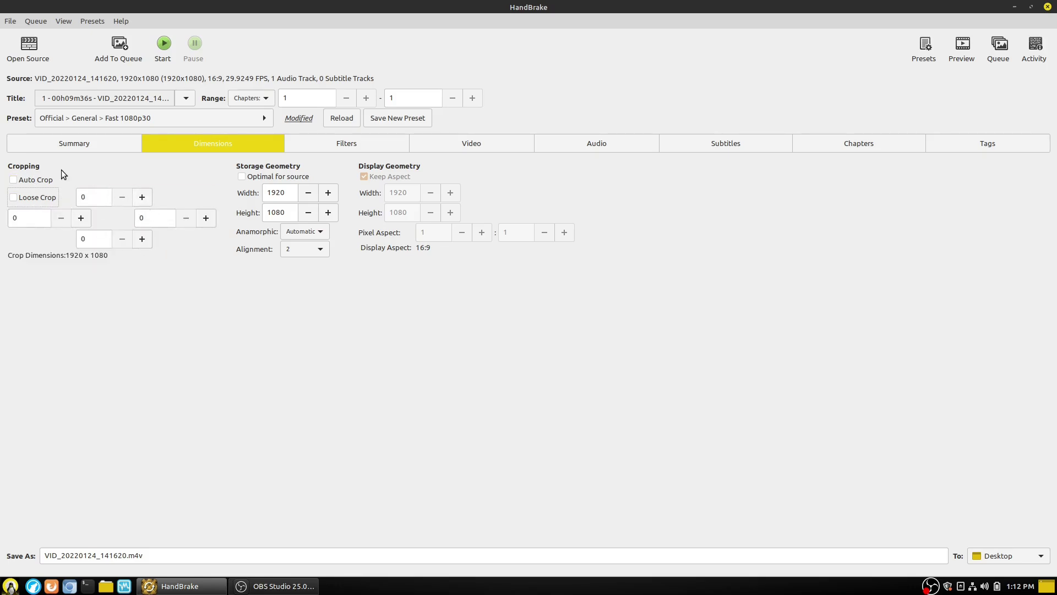
{"action": "left_click", "coordinate": [44, 182]}
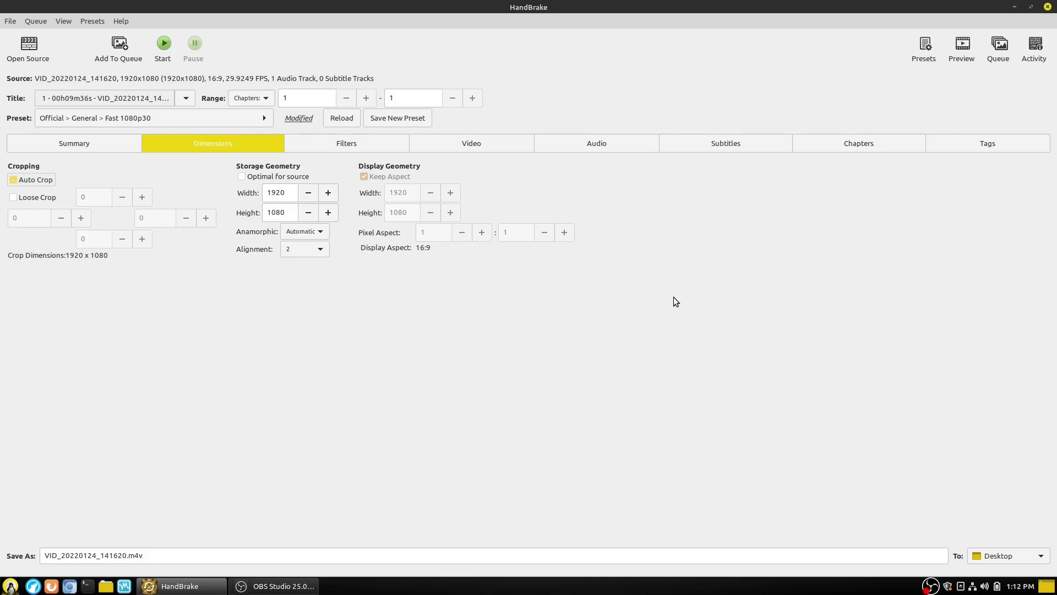
Step: Try setting the output storage geometry to a width of 1280 and a height of 720
{"action": "left_click", "coordinate": [282, 194]}
{"action": "key", "text": "Tab"}
{"action": "type", "text": "720"}
{"action": "key", "text": "Tab"}
{"action": "key", "text": "Tab"}
{"action": "key", "text": "Tab"}
{"action": "key", "text": "Tab"}
{"action": "key", "text": "BackSpace"}
{"action": "key", "text": "shift+Tab"}
{"action": "type", "text": "1280"}
{"action": "key", "text": "Tab"}
Step: Restore the storage geometry to 1920 by 1080 using Optimal for source, and leave that option off
{"action": "left_click", "coordinate": [268, 177]}
{"action": "left_click", "coordinate": [269, 178]}
{"action": "left_click", "coordinate": [285, 178]}
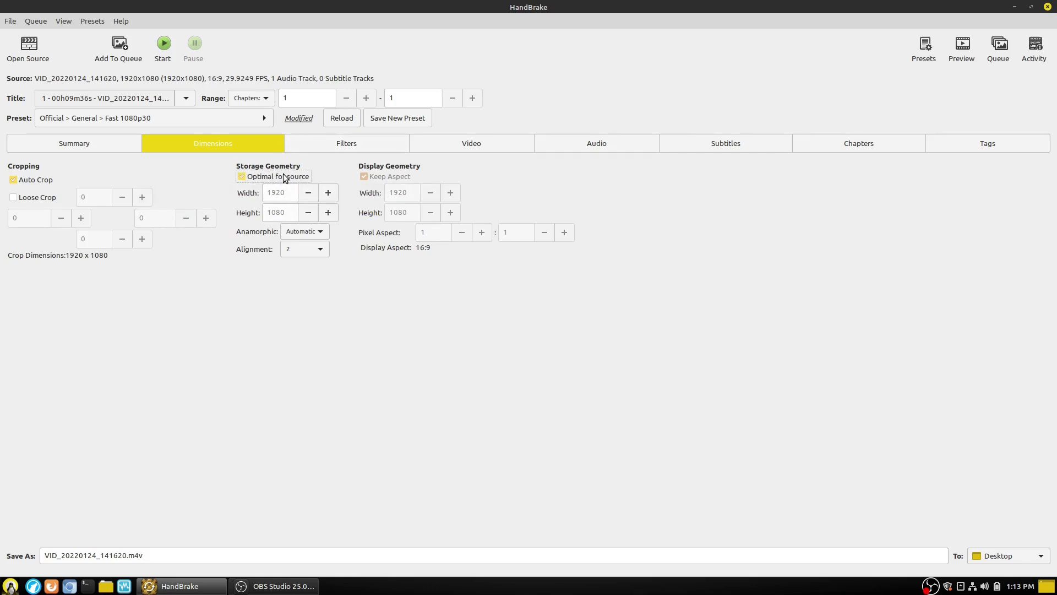
{"action": "left_click", "coordinate": [285, 178]}
Step: Examine the choices offered for the rotate, denoise, deblock and deinterlace filters without changing them
{"action": "left_click", "coordinate": [355, 147]}
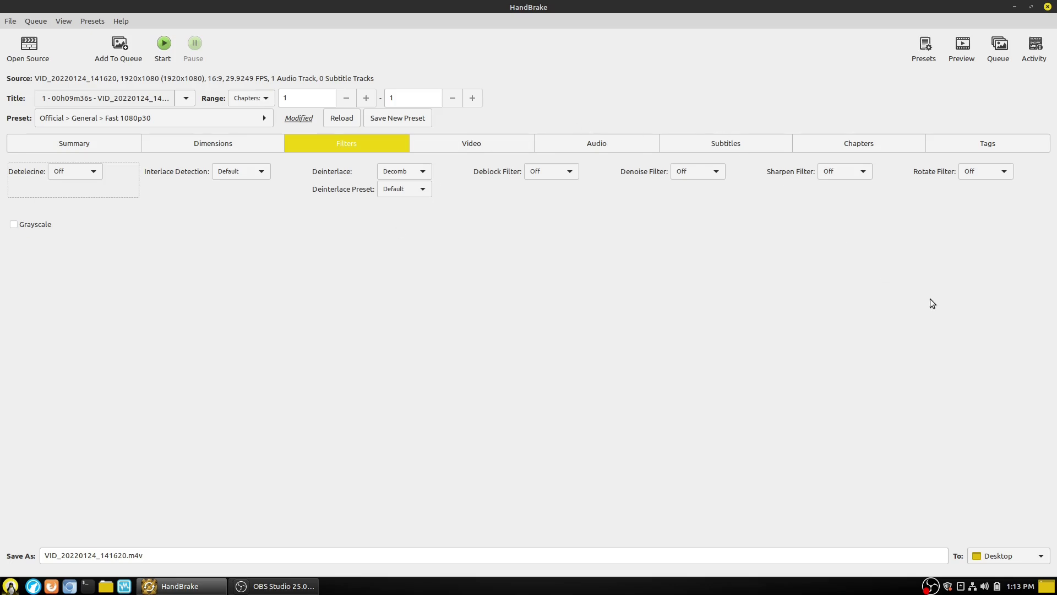
{"action": "left_click", "coordinate": [1006, 169]}
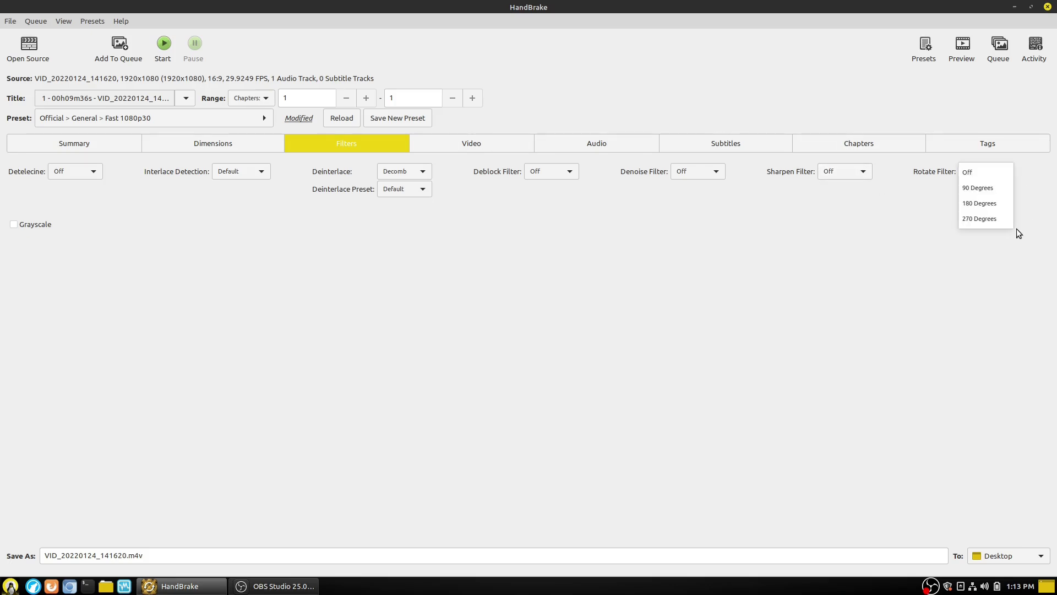
{"action": "left_click", "coordinate": [998, 256]}
{"action": "left_click", "coordinate": [705, 171]}
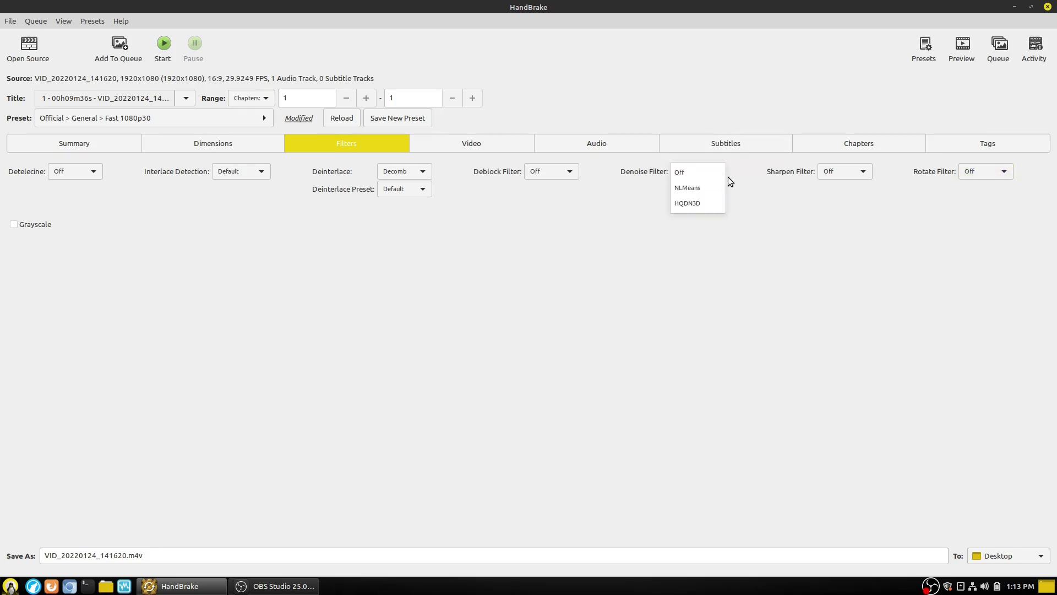
{"action": "left_click", "coordinate": [729, 199]}
{"action": "left_click", "coordinate": [562, 175]}
{"action": "left_click", "coordinate": [562, 176]}
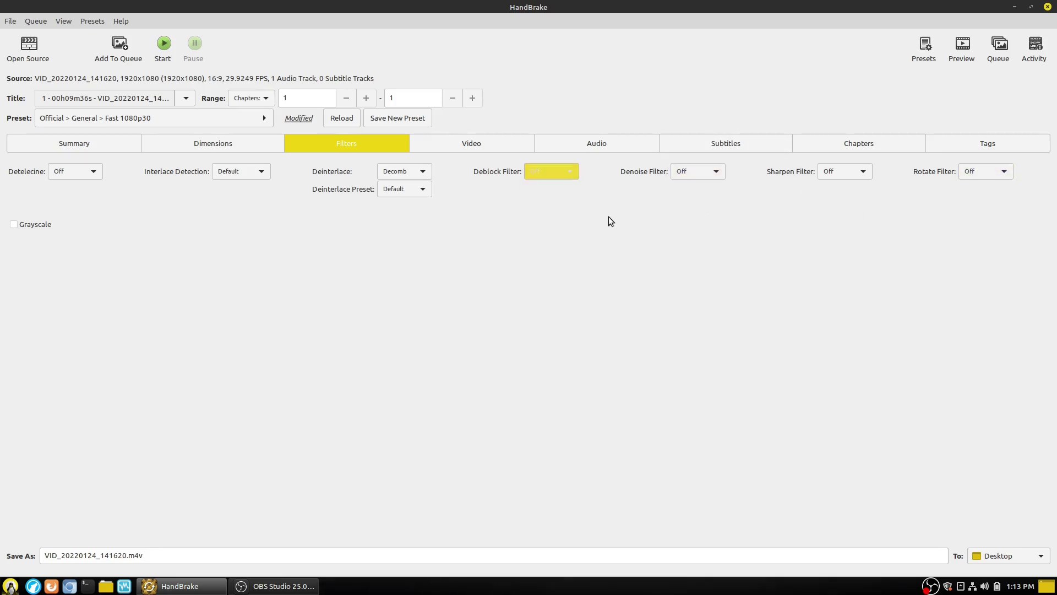
{"action": "left_click", "coordinate": [413, 171]}
{"action": "left_click", "coordinate": [461, 187]}
{"action": "left_click", "coordinate": [423, 189]}
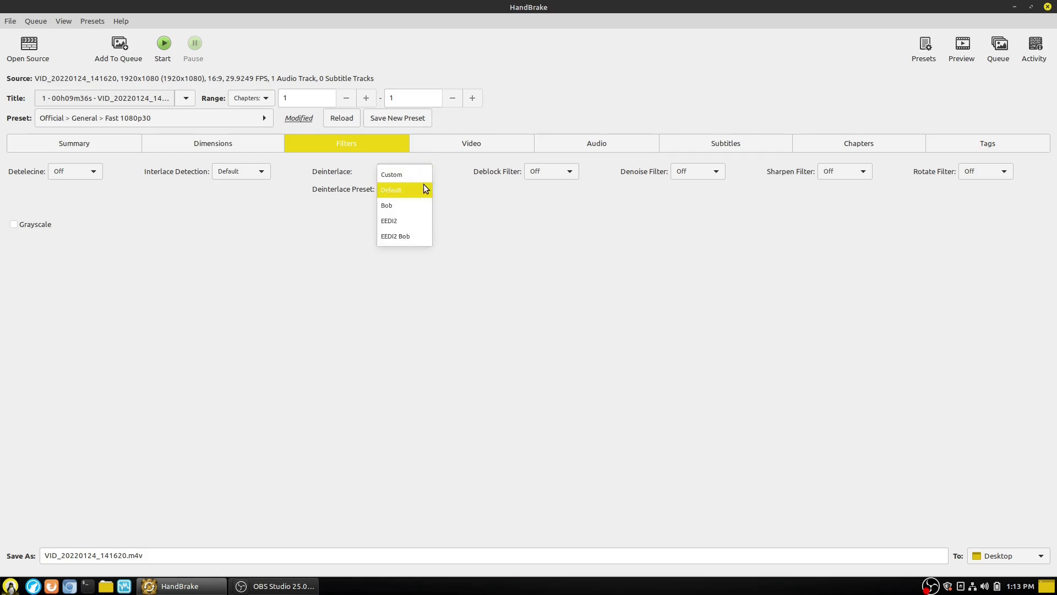
{"action": "left_click", "coordinate": [503, 227]}
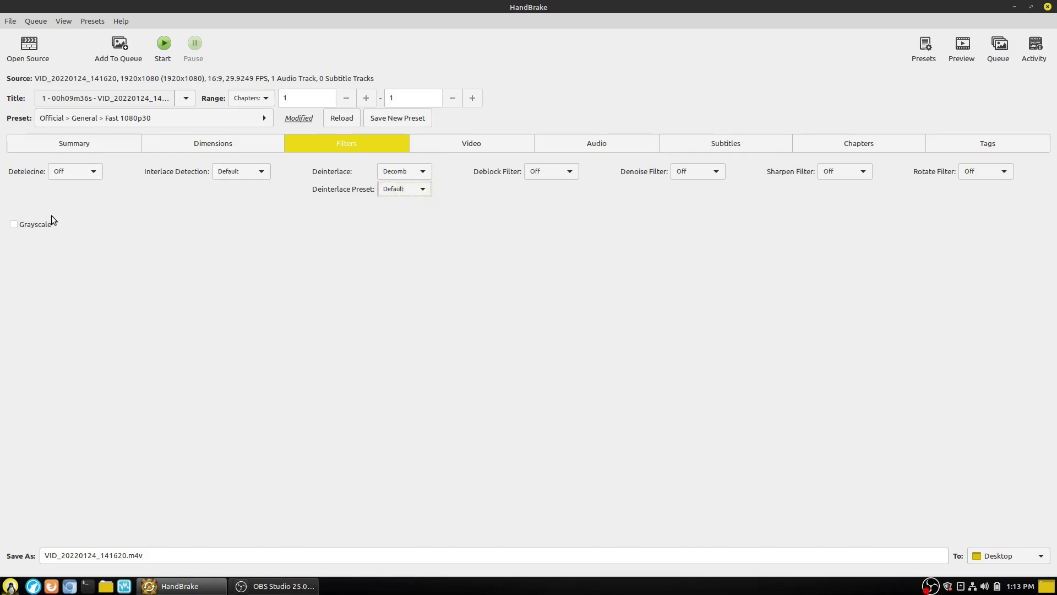
{"action": "left_click", "coordinate": [22, 225]}
Step: Try constant quality values across the range from RF 0 to RF 51 for the video, finishing at RF 23
{"action": "left_click", "coordinate": [439, 146]}
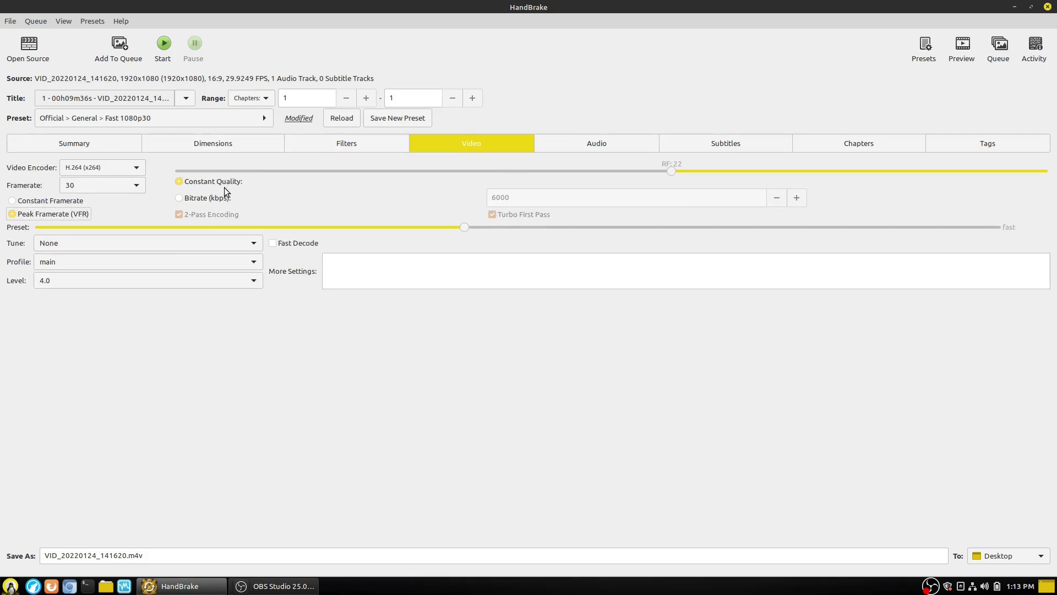
{"action": "left_click_drag", "start_coordinate": [668, 171], "coordinate": [579, 170]}
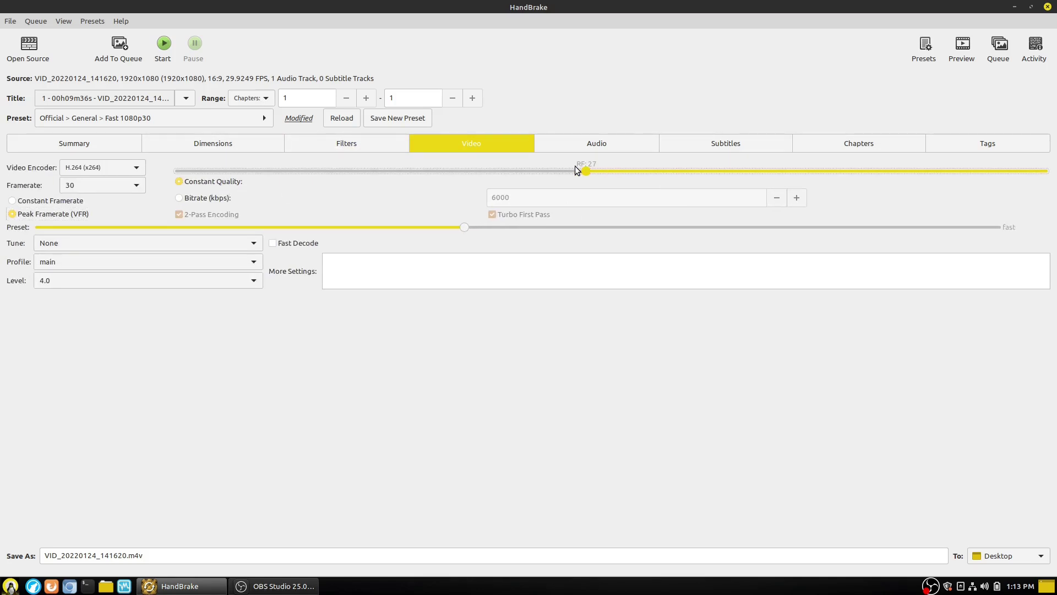
{"action": "left_click_drag", "start_coordinate": [807, 173], "coordinate": [1053, 176]}
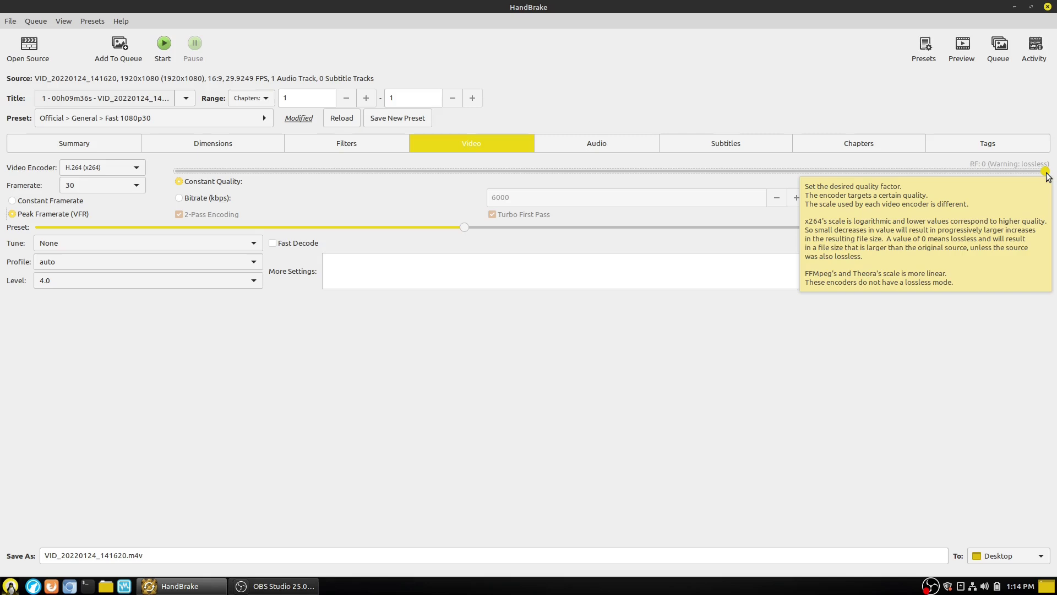
{"action": "left_click_drag", "start_coordinate": [1046, 175], "coordinate": [170, 136]}
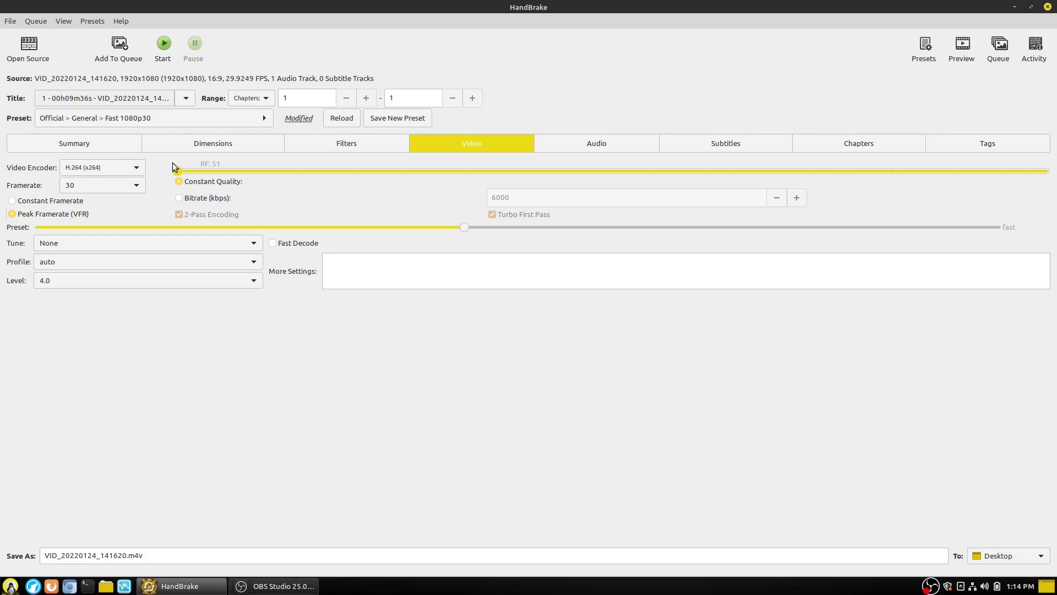
{"action": "left_click_drag", "start_coordinate": [179, 166], "coordinate": [580, 197]}
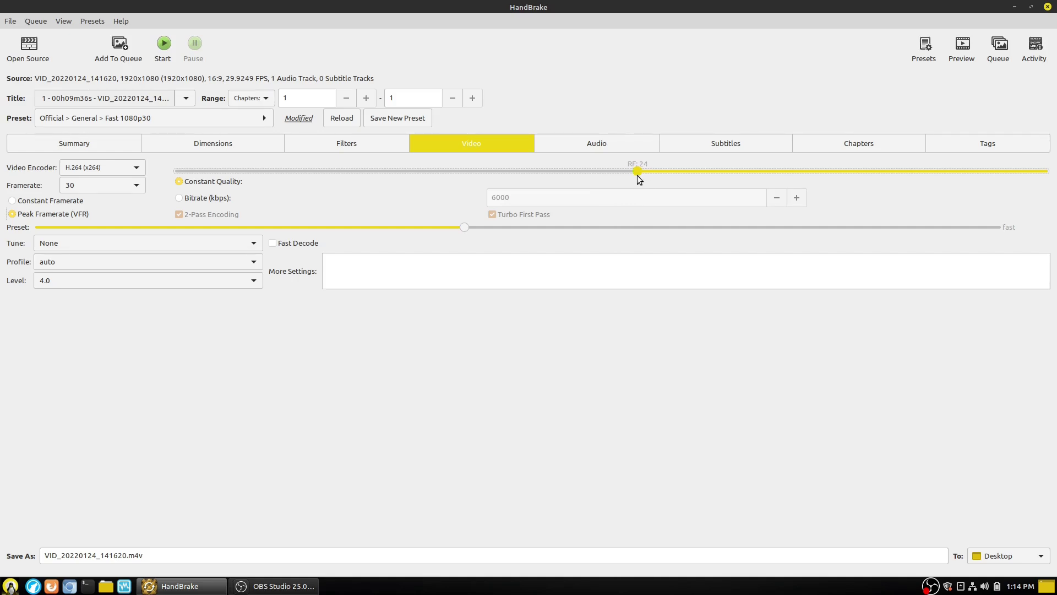
Step: Switch the video encoding to a target bitrate of 4500 kbps, keeping 2-Pass Encoding and Turbo First Pass enabled
{"action": "left_click", "coordinate": [208, 198]}
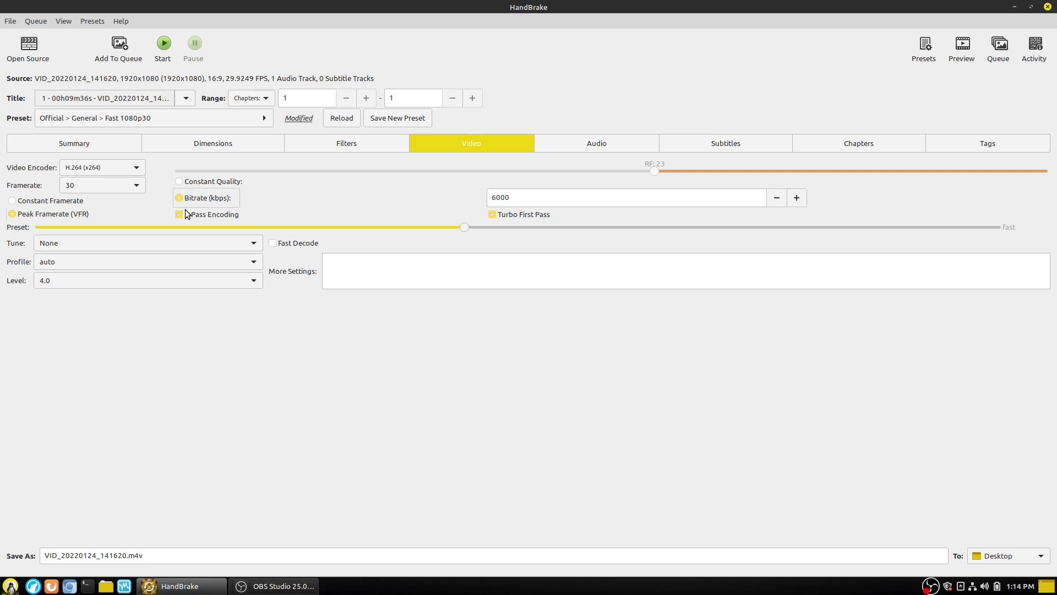
{"action": "left_click", "coordinate": [556, 199]}
{"action": "left_click", "coordinate": [521, 197]}
{"action": "key", "text": "ctrl+a"}
{"action": "type", "text": "4500"}
{"action": "key", "text": "Tab"}
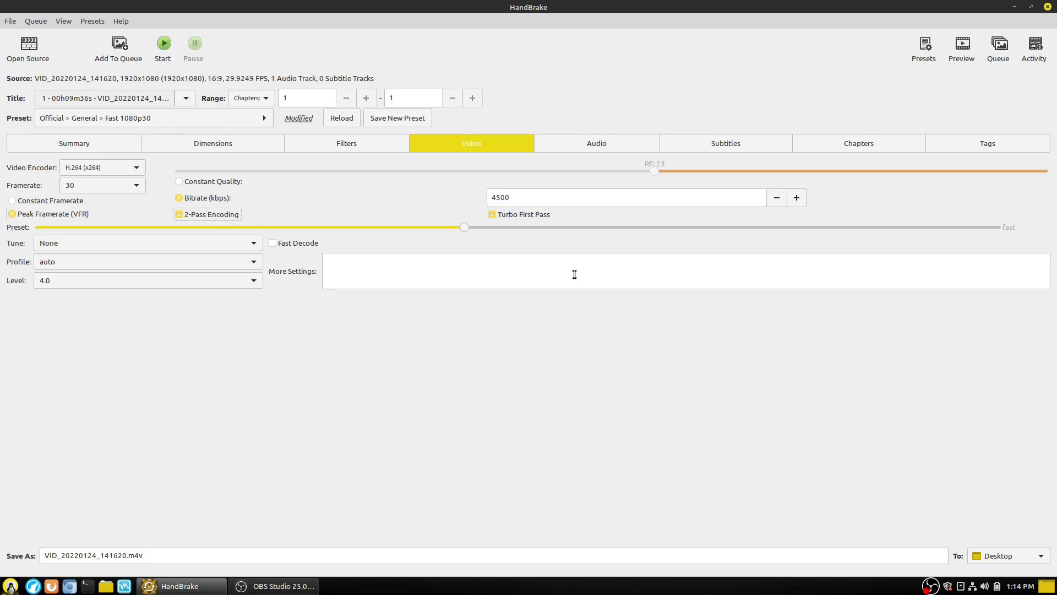
{"action": "mouse_move", "coordinate": [575, 275]}
{"action": "mouse_move", "coordinate": [187, 216]}
Step: Look over the audio tracks, subtitles, chapter list and metadata tags of the video
{"action": "left_click", "coordinate": [595, 145]}
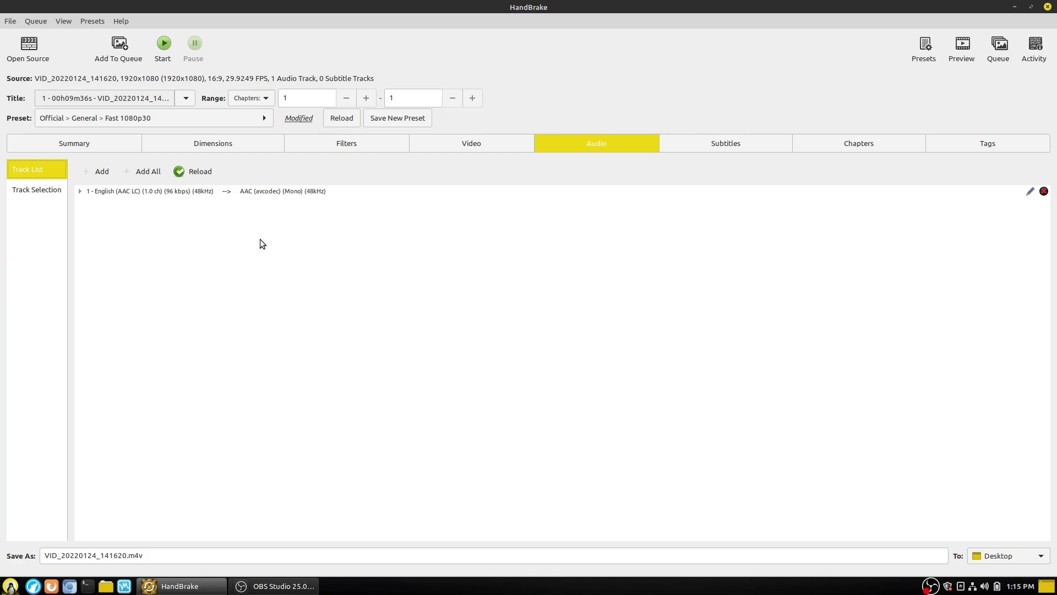
{"action": "left_click", "coordinate": [688, 144]}
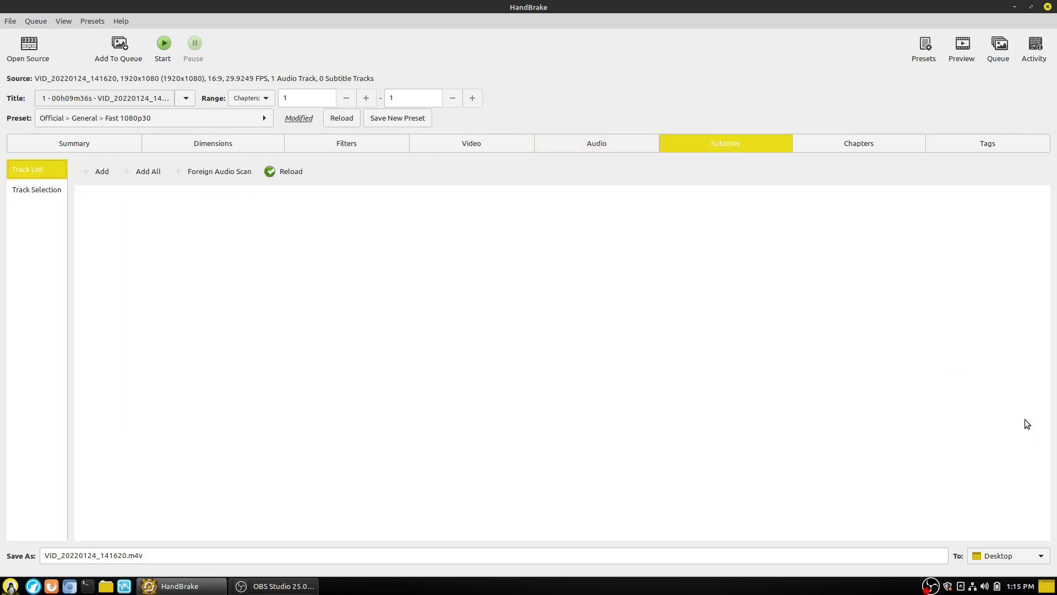
{"action": "left_click", "coordinate": [869, 147]}
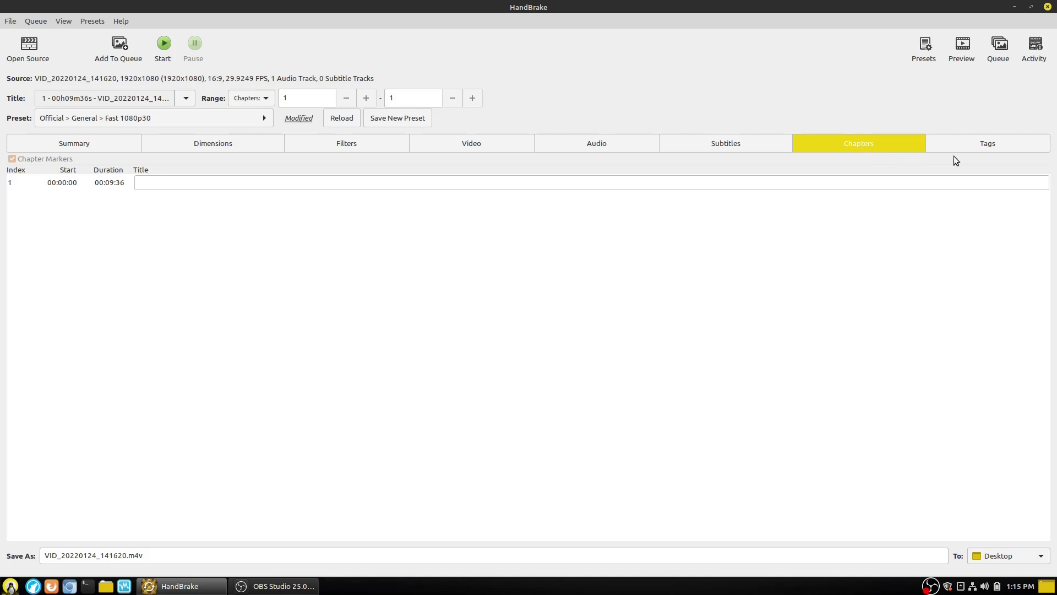
{"action": "left_click", "coordinate": [978, 147]}
{"action": "left_click_drag", "start_coordinate": [159, 163], "coordinate": [3, 164]}
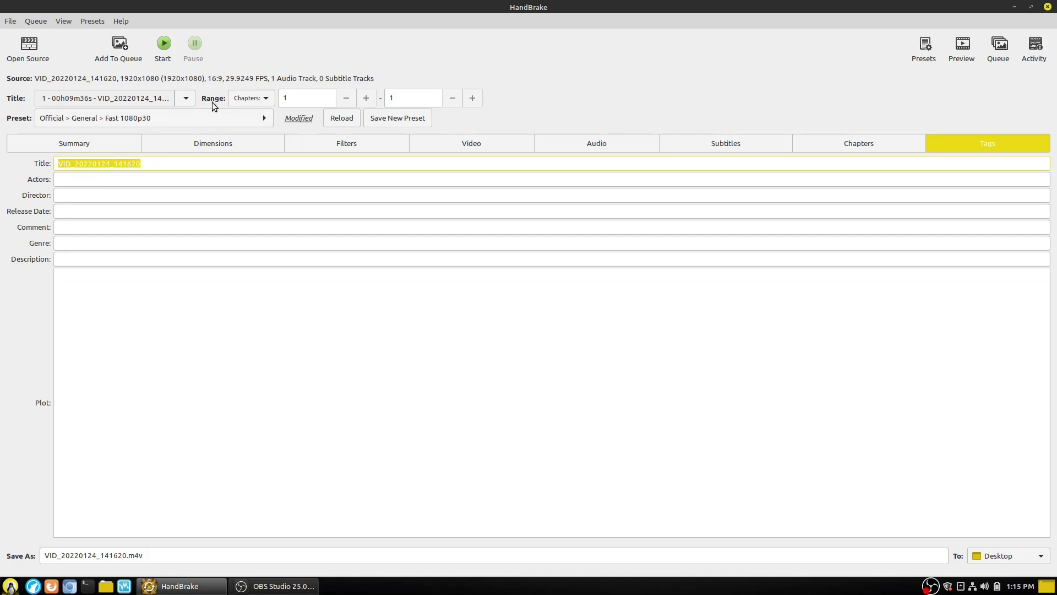
Step: Add the configured encode to the queue, and review the pending job's settings there
{"action": "left_click", "coordinate": [55, 141]}
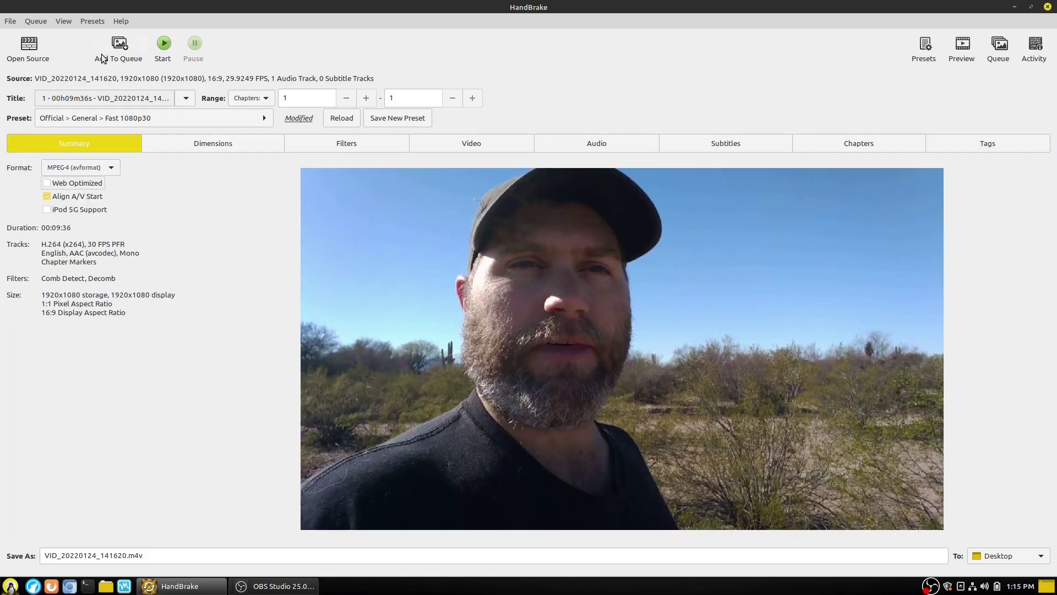
{"action": "left_click", "coordinate": [119, 53]}
{"action": "left_click", "coordinate": [993, 47]}
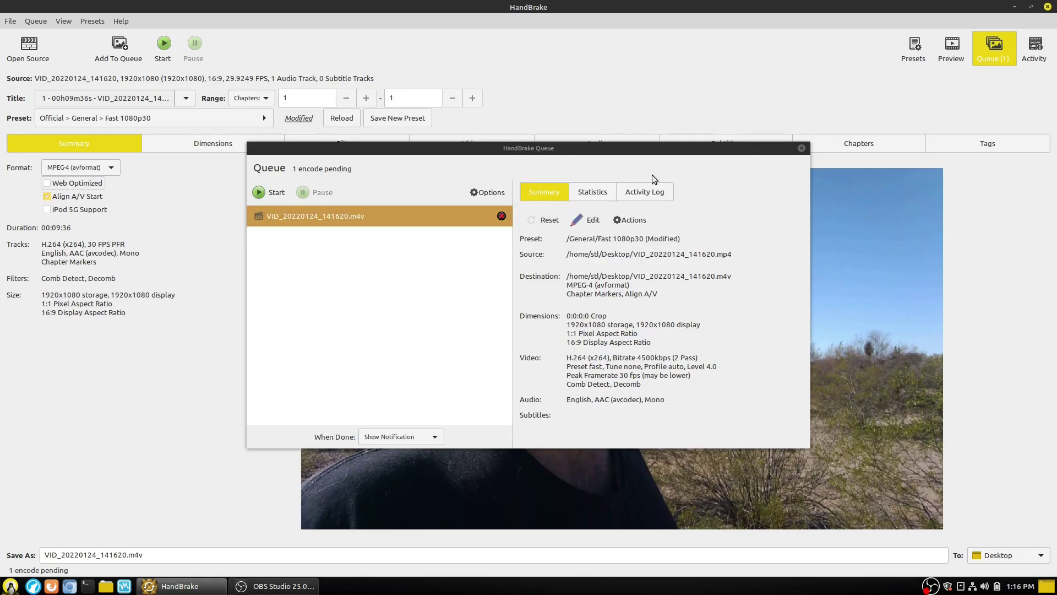
{"action": "left_click", "coordinate": [800, 148]}
Step: Preview a different frame of the source video, and look over the activity log
{"action": "left_click", "coordinate": [951, 49]}
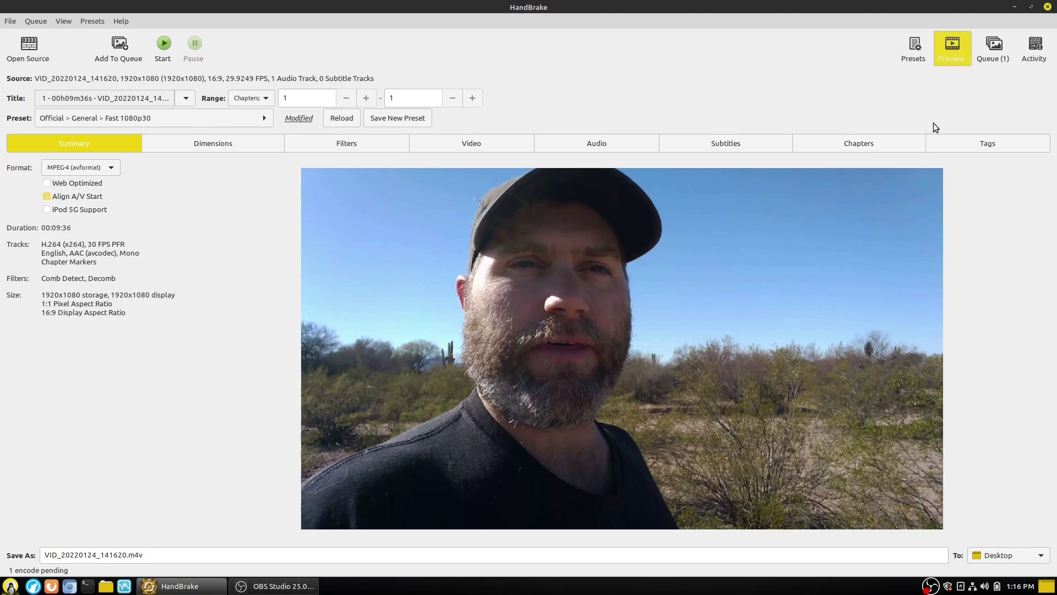
{"action": "left_click_drag", "start_coordinate": [521, 504], "coordinate": [757, 508]}
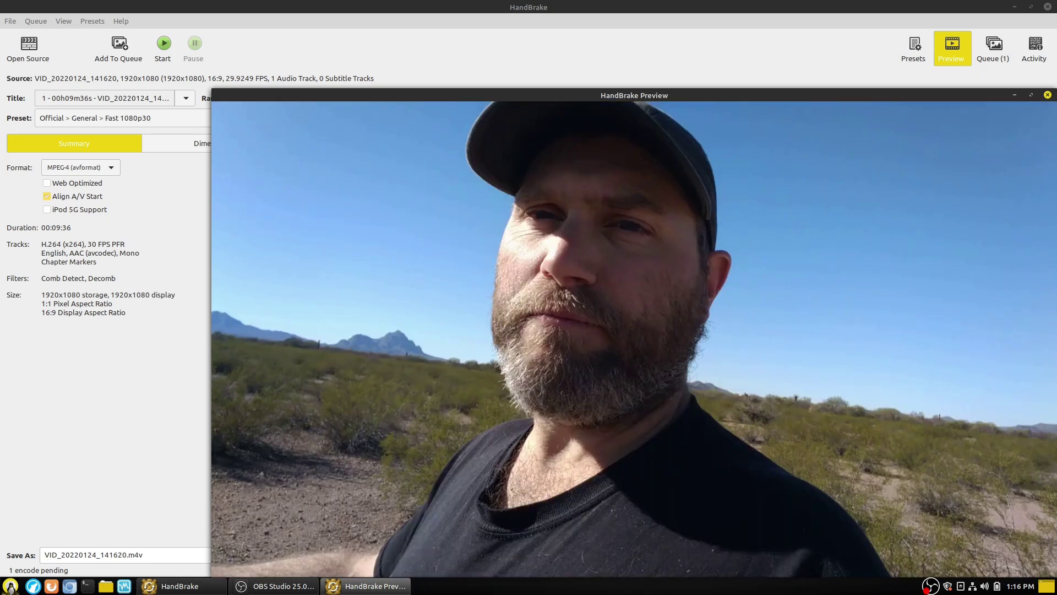
{"action": "left_click", "coordinate": [1047, 95]}
{"action": "left_click", "coordinate": [1037, 50]}
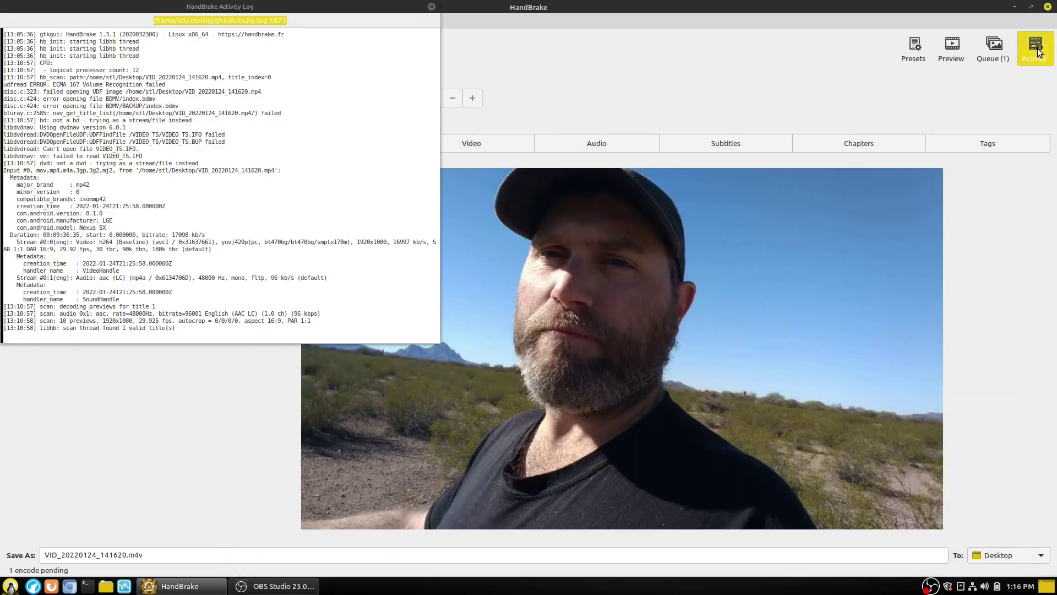
{"action": "left_click", "coordinate": [432, 6]}
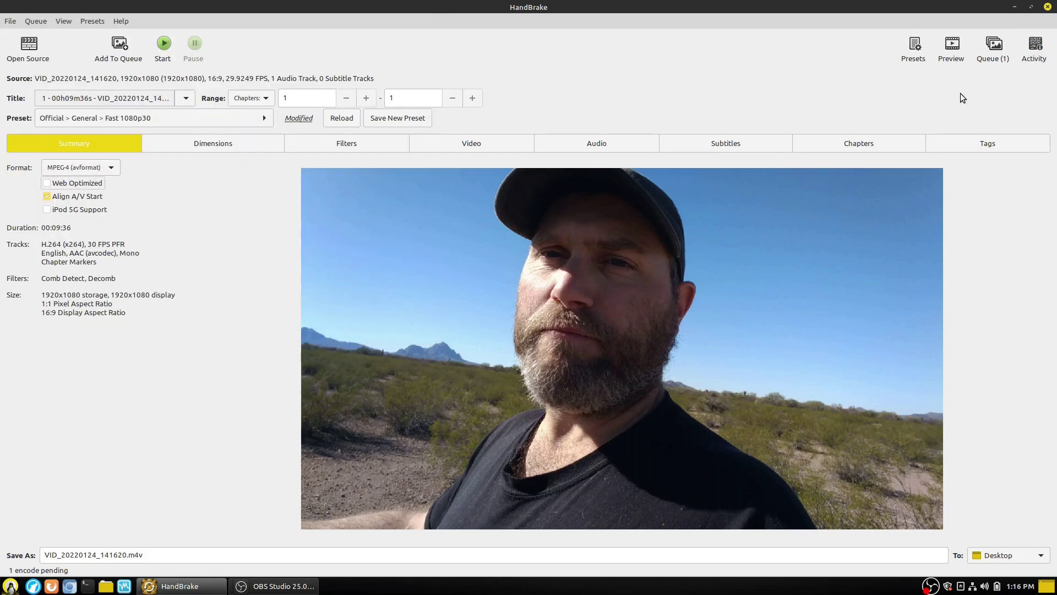
Step: Browse the official presets in the General, Web and Devices categories
{"action": "left_click", "coordinate": [914, 48]}
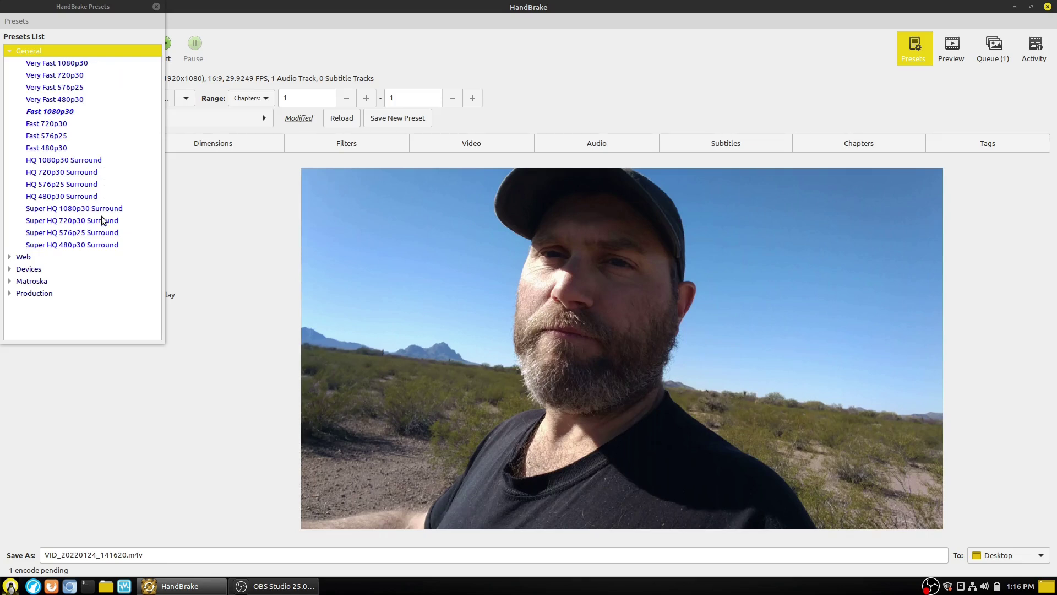
{"action": "left_click", "coordinate": [10, 257]}
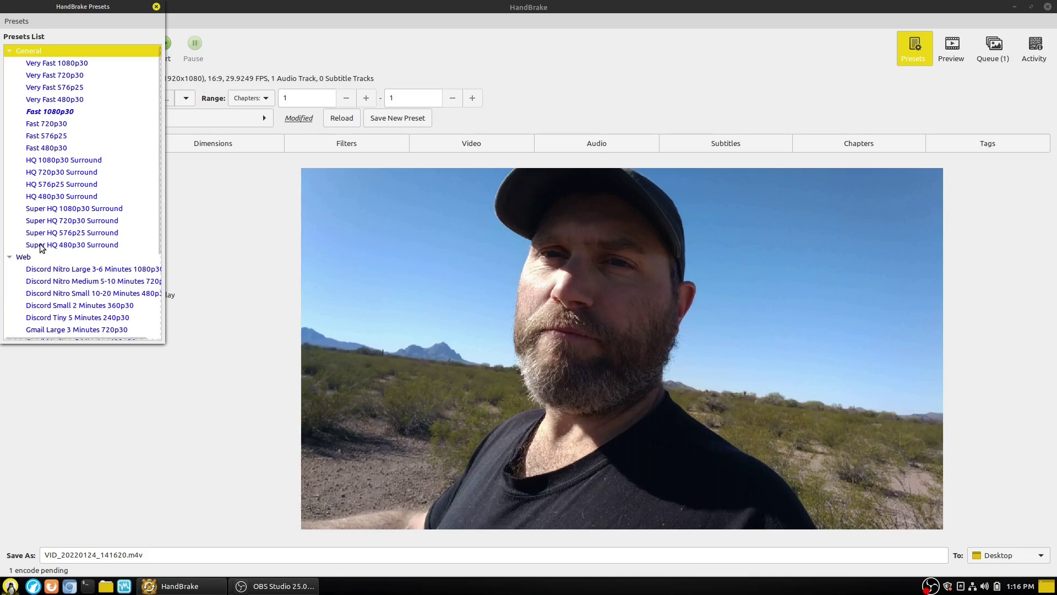
{"action": "scroll", "coordinate": [40, 248], "scroll_direction": "down", "scroll_amount": 4}
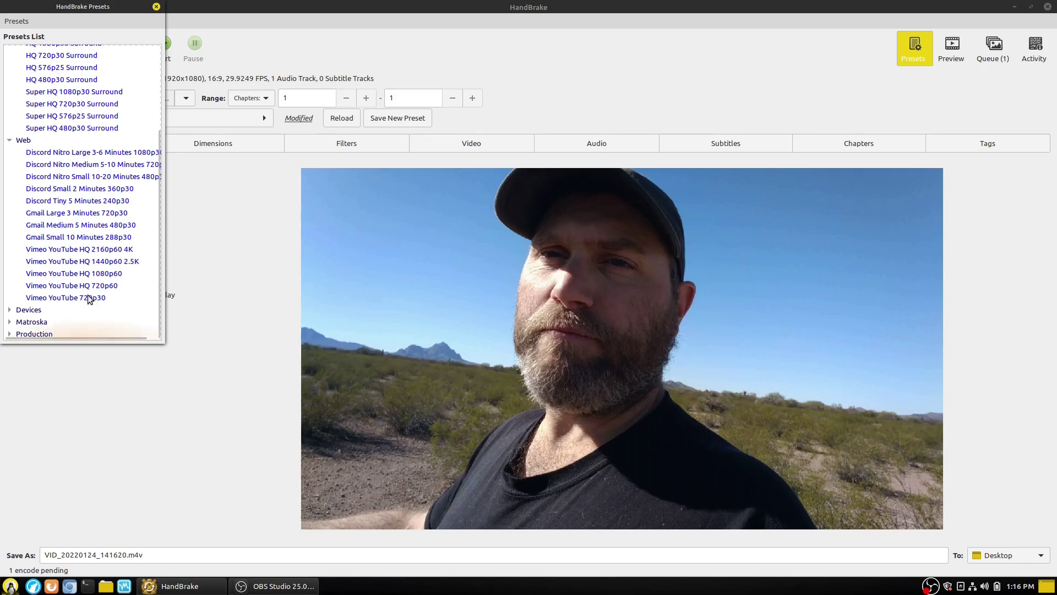
{"action": "left_click", "coordinate": [34, 311]}
{"action": "left_click", "coordinate": [10, 310]}
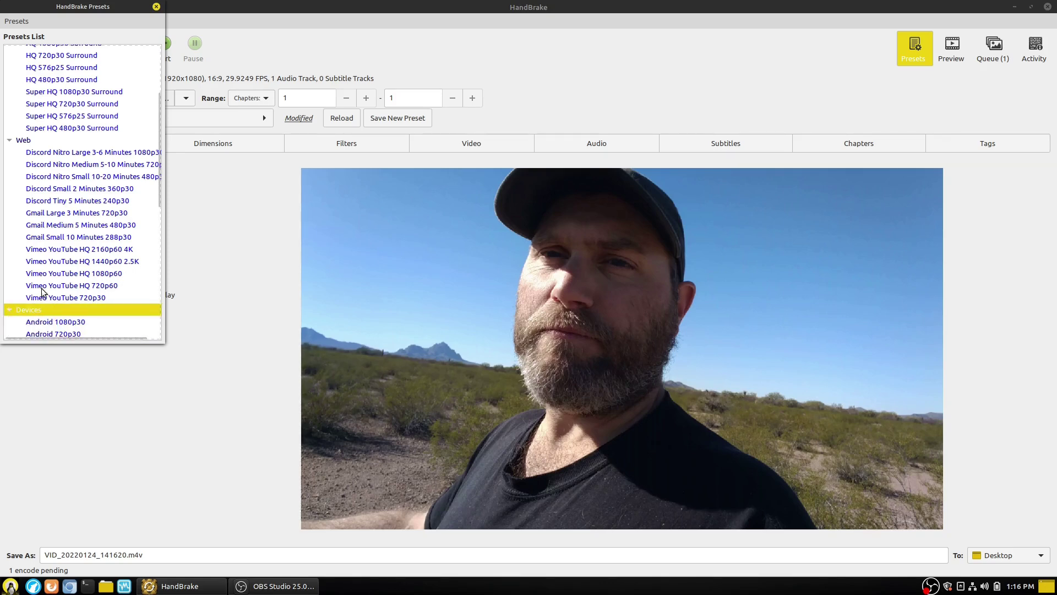
{"action": "scroll", "coordinate": [22, 305], "scroll_direction": "down", "scroll_amount": 10}
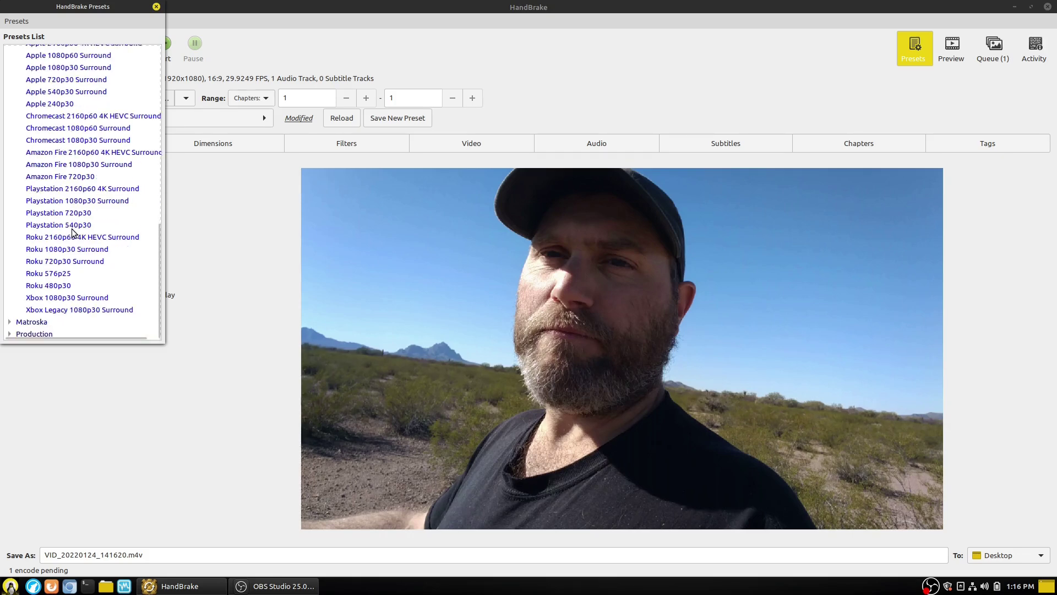
{"action": "scroll", "coordinate": [70, 233], "scroll_direction": "up", "scroll_amount": 10}
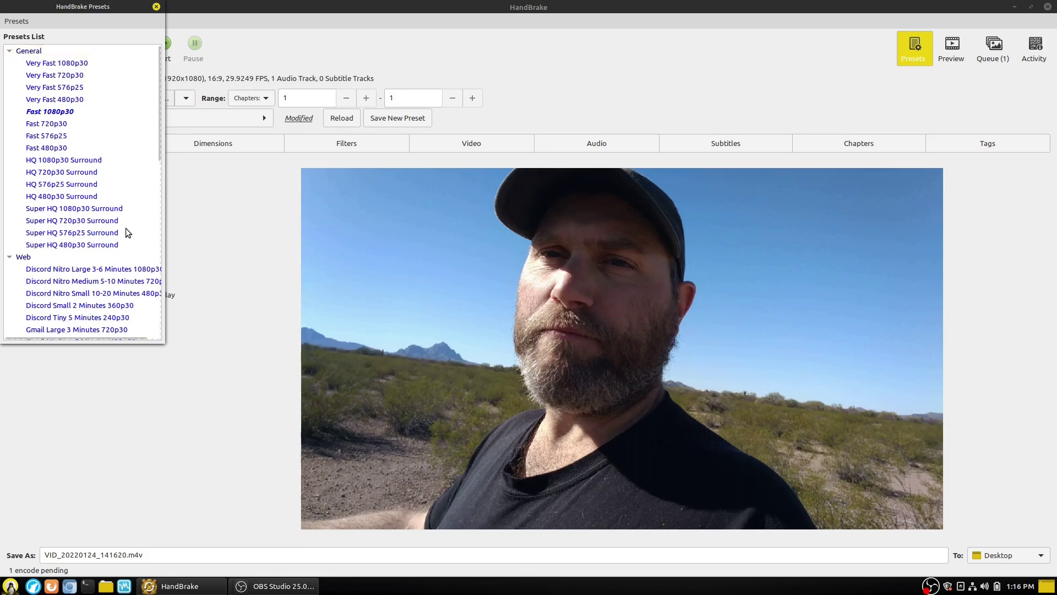
{"action": "scroll", "coordinate": [126, 233], "scroll_direction": "down", "scroll_amount": 5}
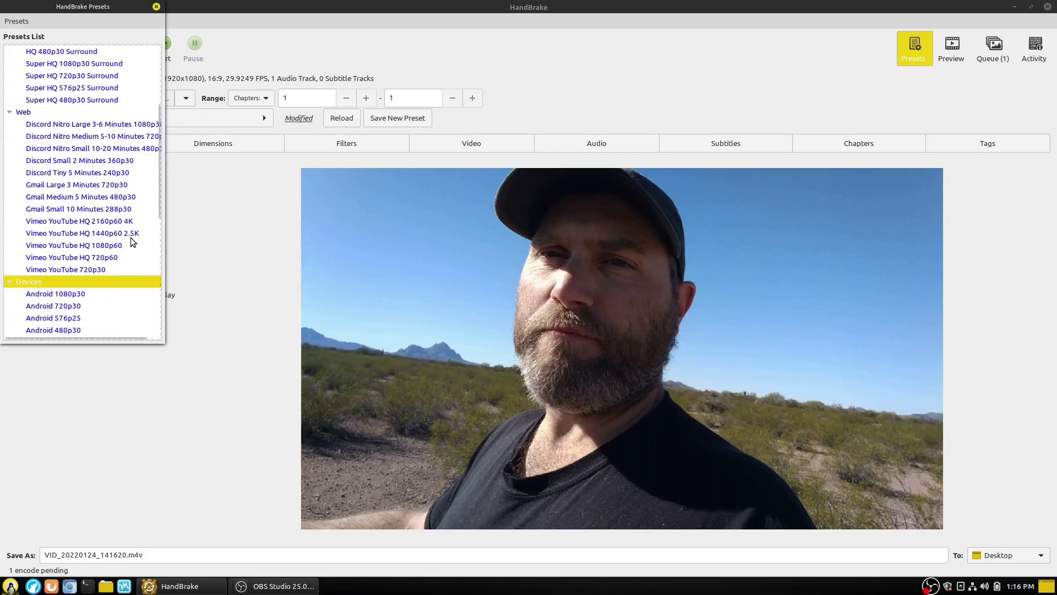
{"action": "scroll", "coordinate": [132, 242], "scroll_direction": "down", "scroll_amount": 10}
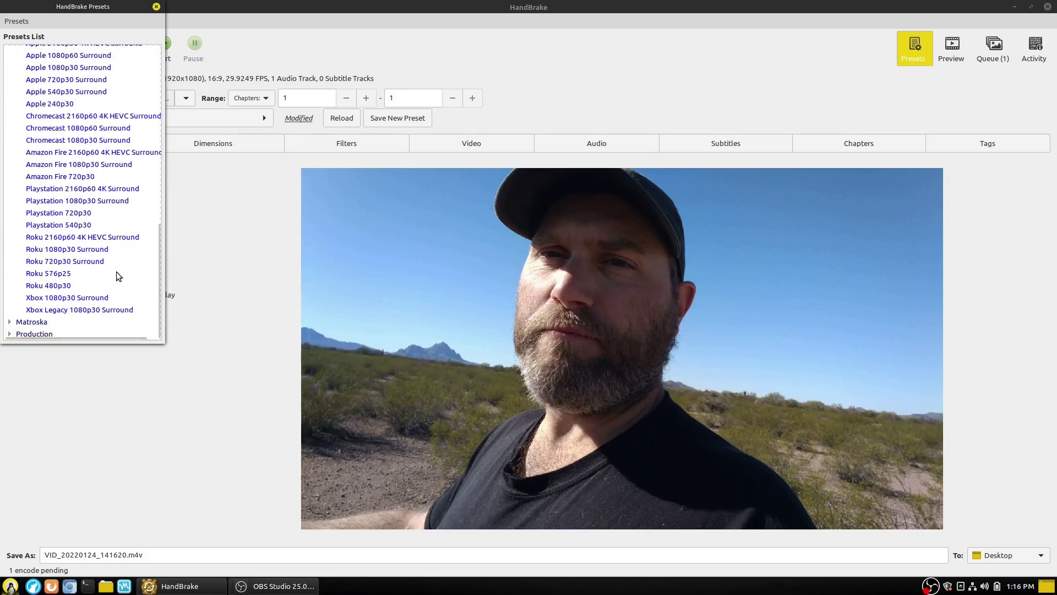
{"action": "scroll", "coordinate": [114, 264], "scroll_direction": "up", "scroll_amount": 15}
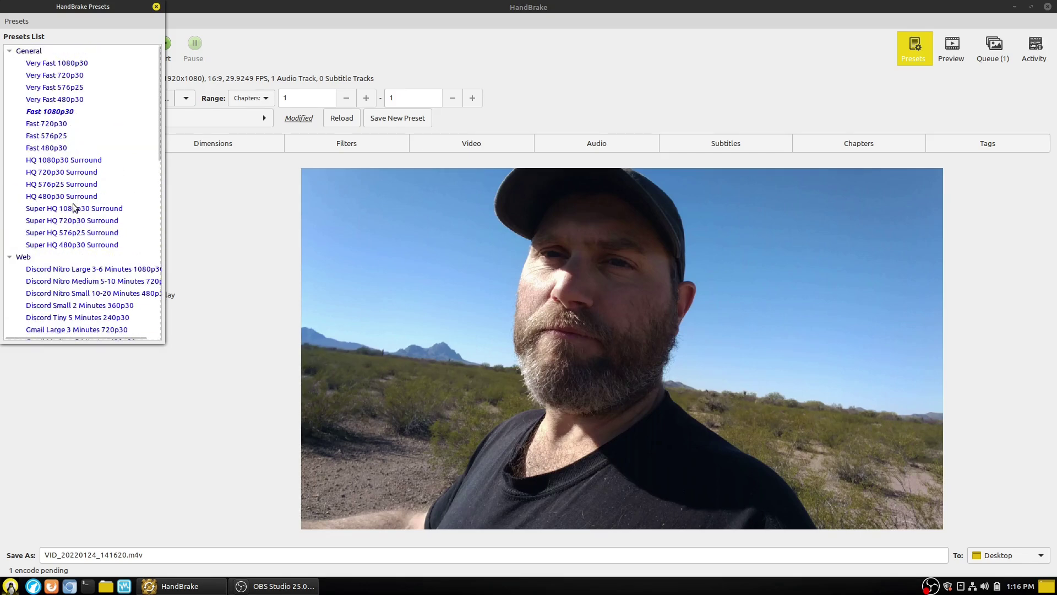
{"action": "scroll", "coordinate": [72, 208], "scroll_direction": "down", "scroll_amount": 4}
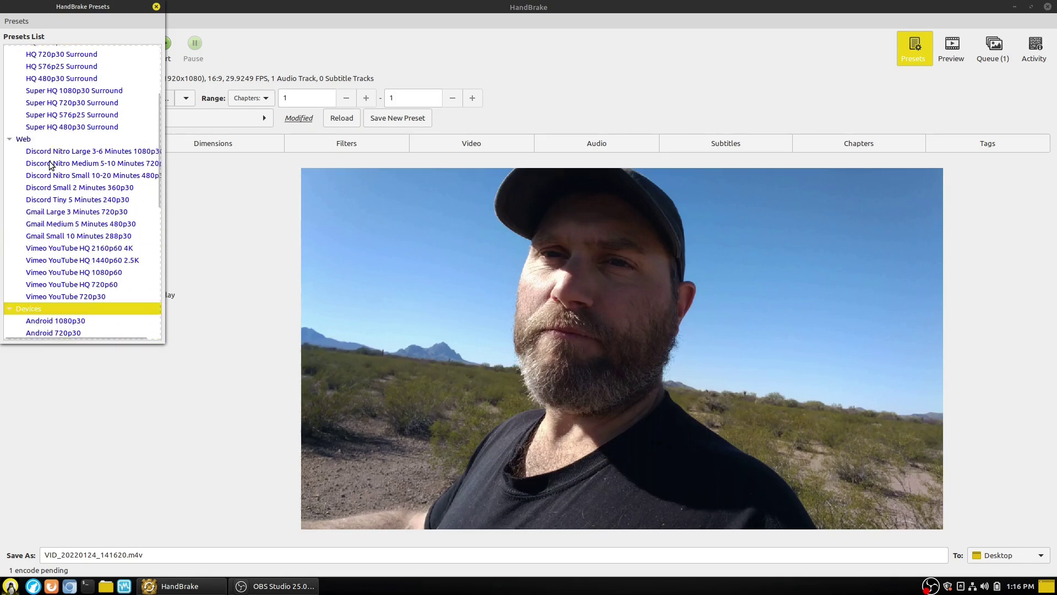
Step: Apply the Vimeo YouTube 720p30 web preset to the video, and check its output dimensions
{"action": "left_click", "coordinate": [66, 296]}
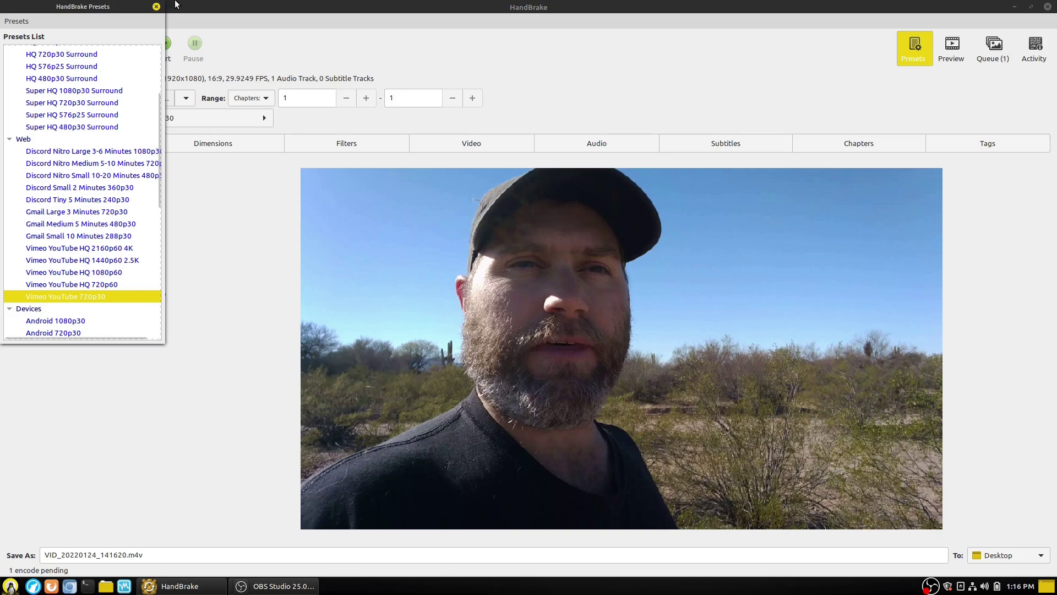
{"action": "left_click", "coordinate": [155, 7]}
{"action": "left_click", "coordinate": [207, 141]}
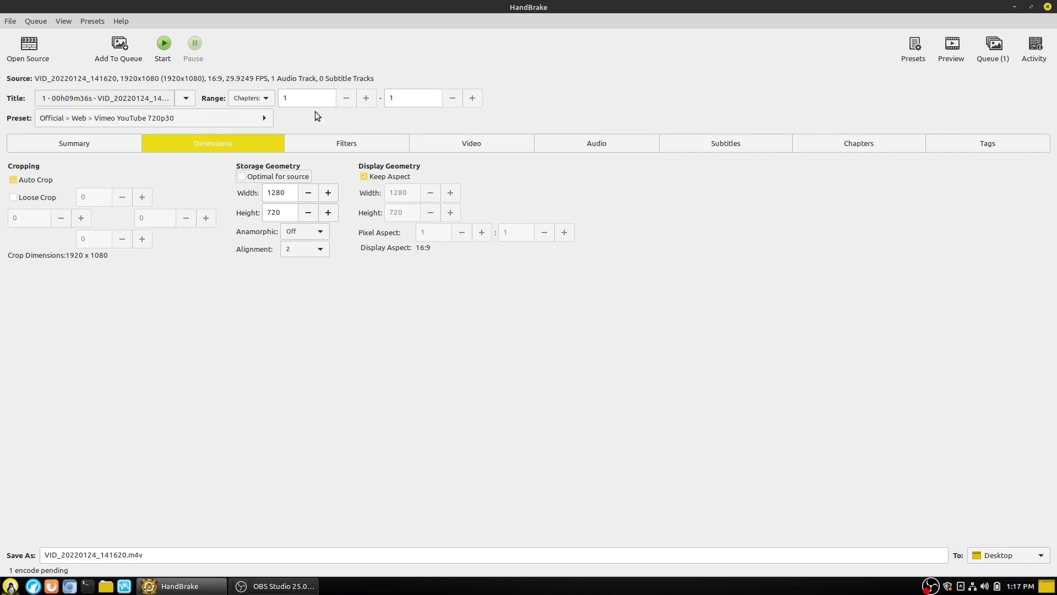
Step: Review the General and Advanced preferences, including automatic naming, the MP4 file extension and activity log options
{"action": "left_click", "coordinate": [10, 21]}
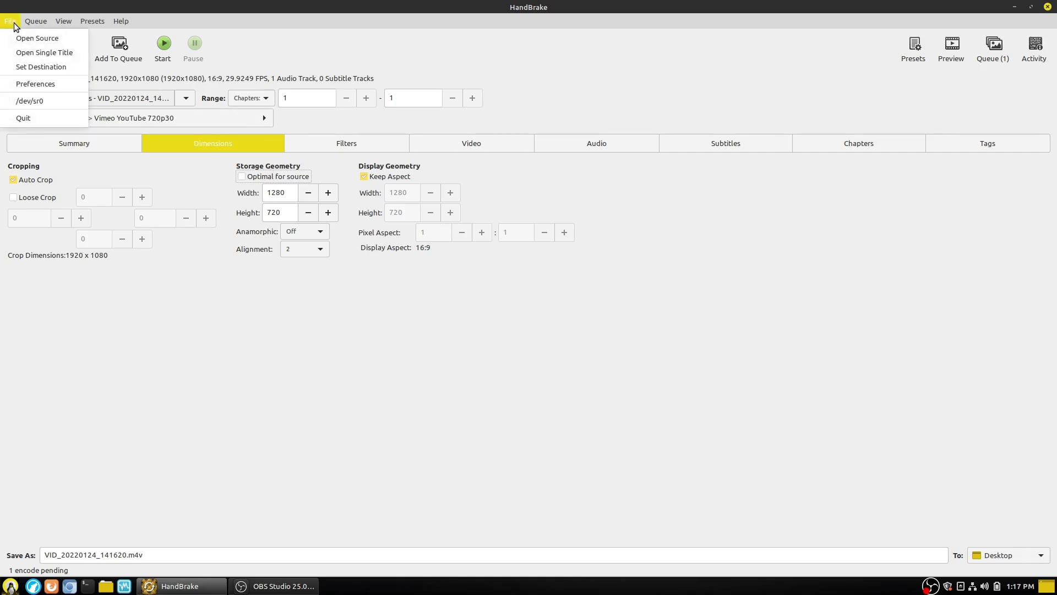
{"action": "left_click", "coordinate": [52, 82]}
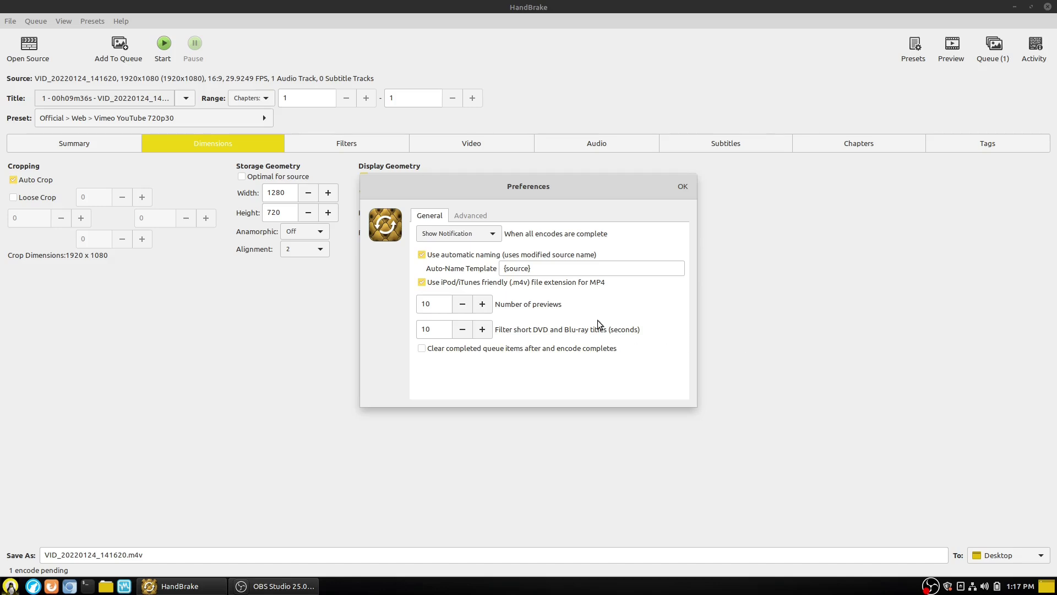
{"action": "left_click", "coordinate": [458, 217]}
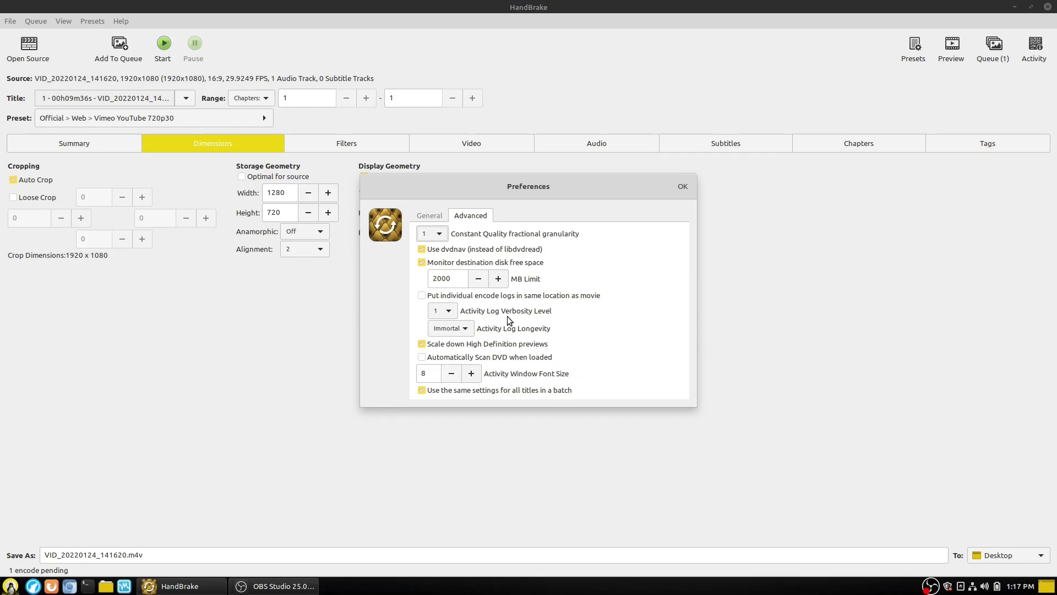
{"action": "left_click", "coordinate": [431, 218]}
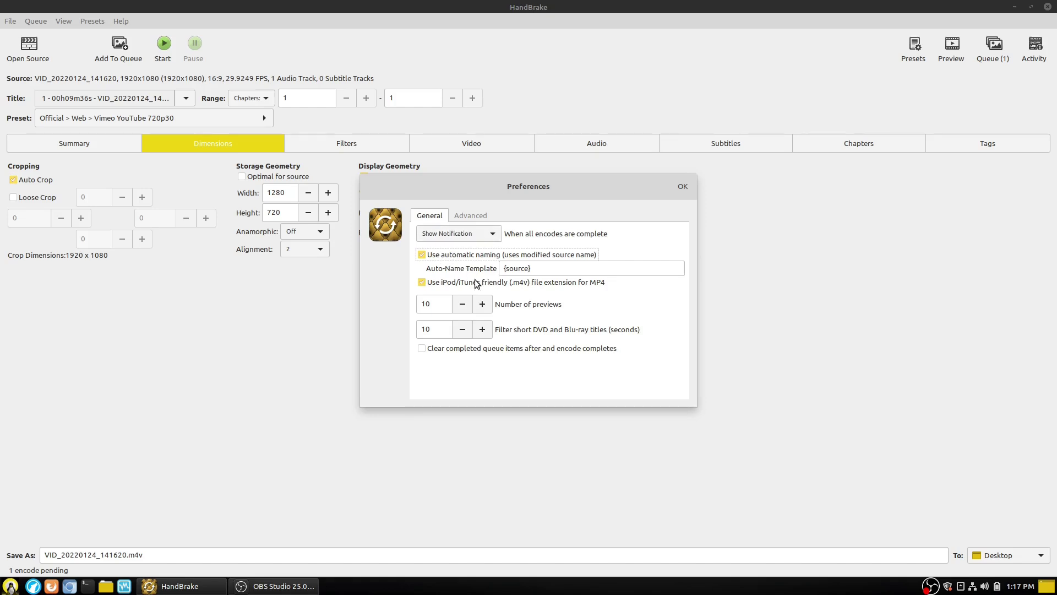
{"action": "left_click", "coordinate": [478, 217]}
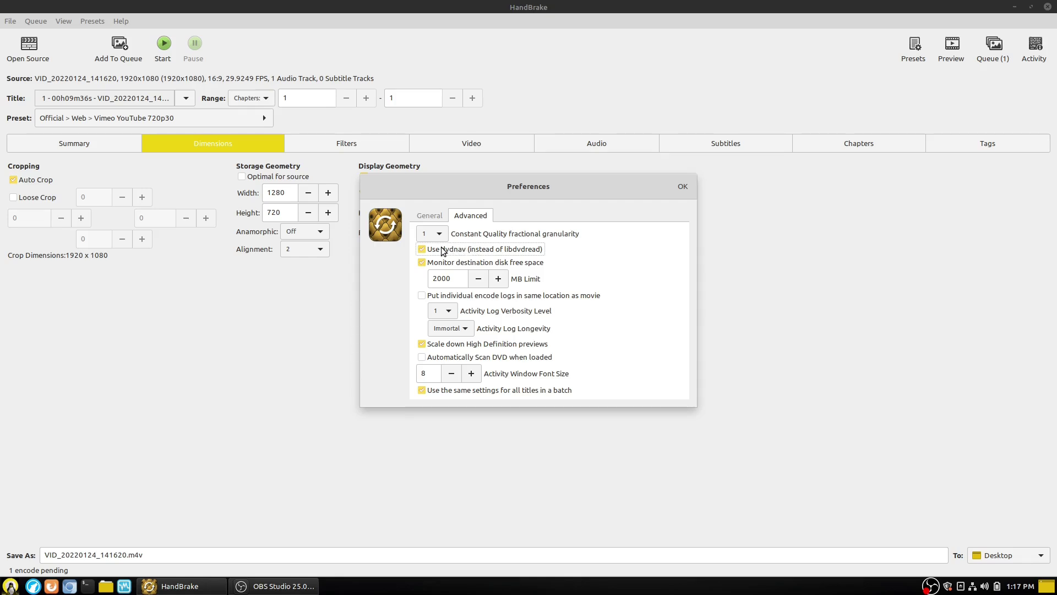
{"action": "left_click", "coordinate": [683, 187]}
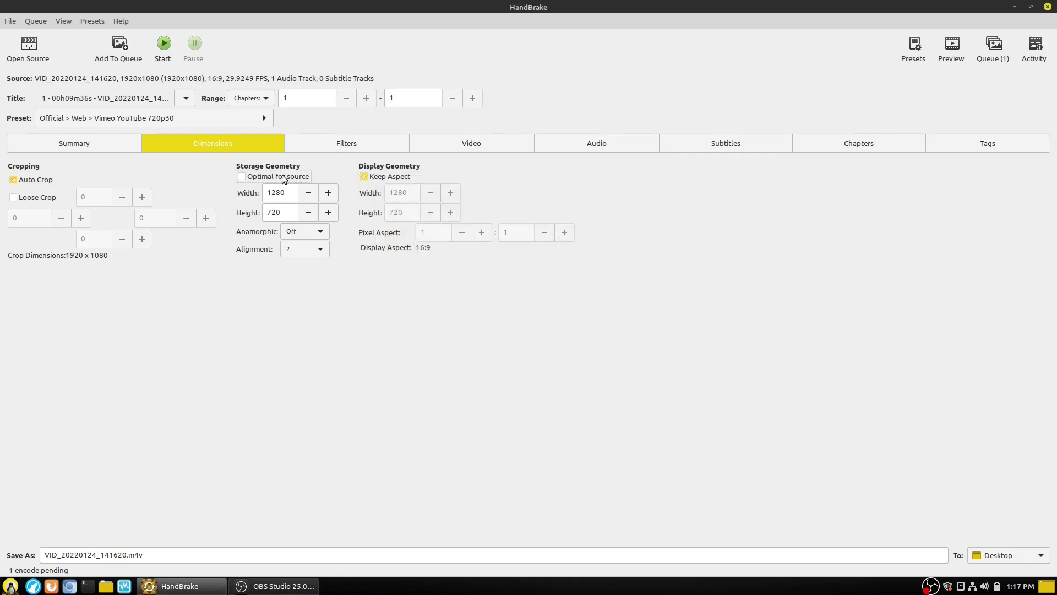
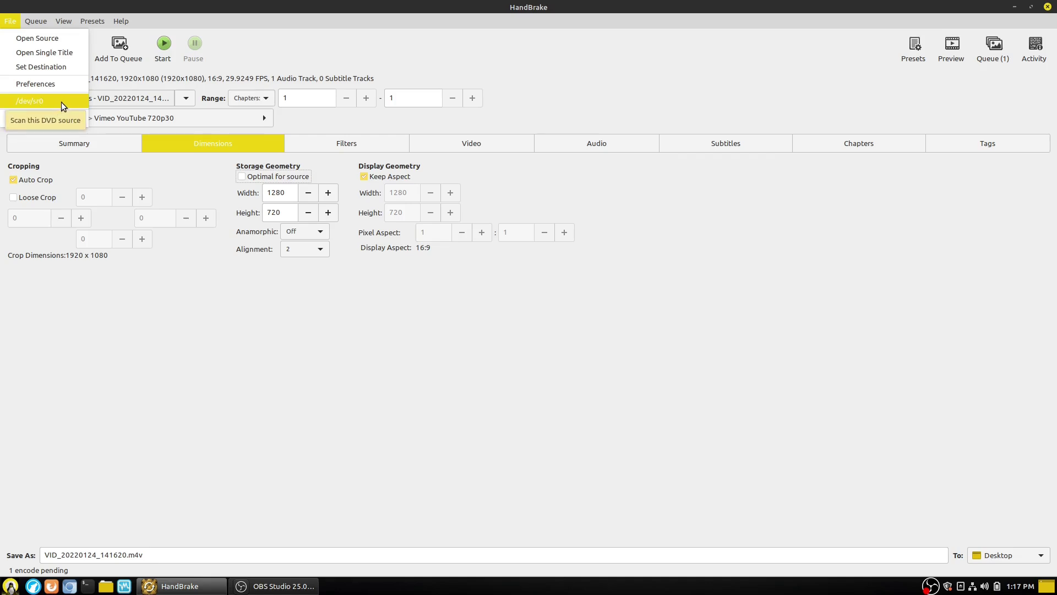
Step: Scan the DVD in /dev/sr0 as the new source, and check its summary and dimensions
{"action": "left_click", "coordinate": [62, 103]}
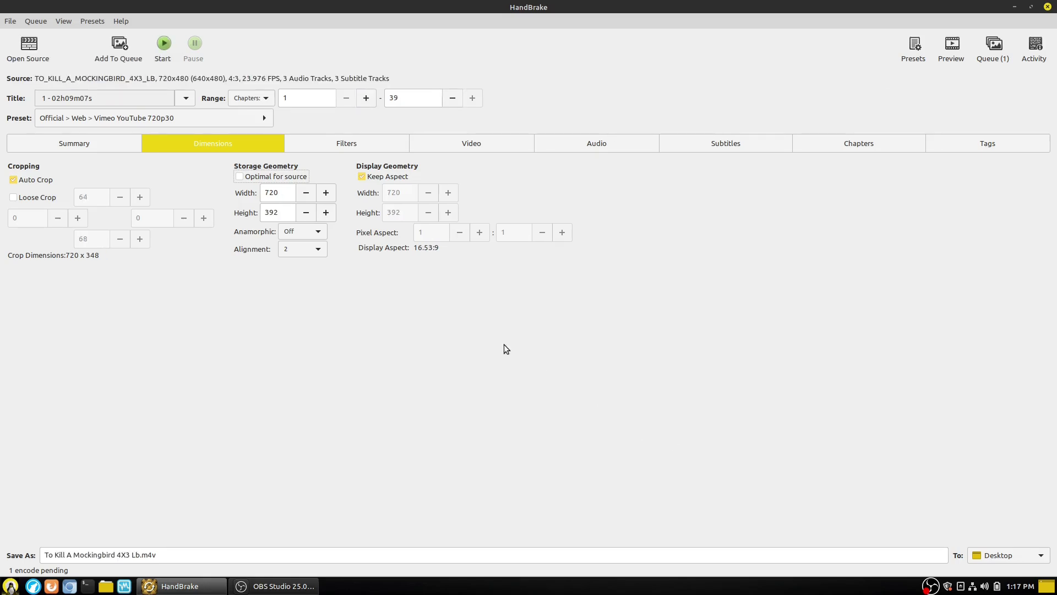
{"action": "left_click", "coordinate": [125, 137]}
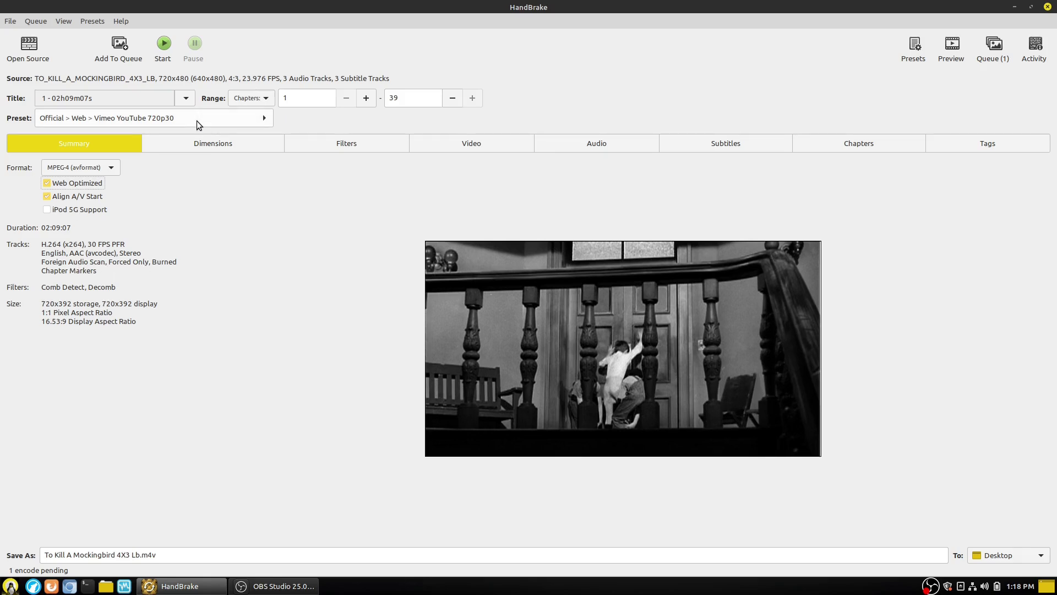
{"action": "left_click", "coordinate": [212, 144]}
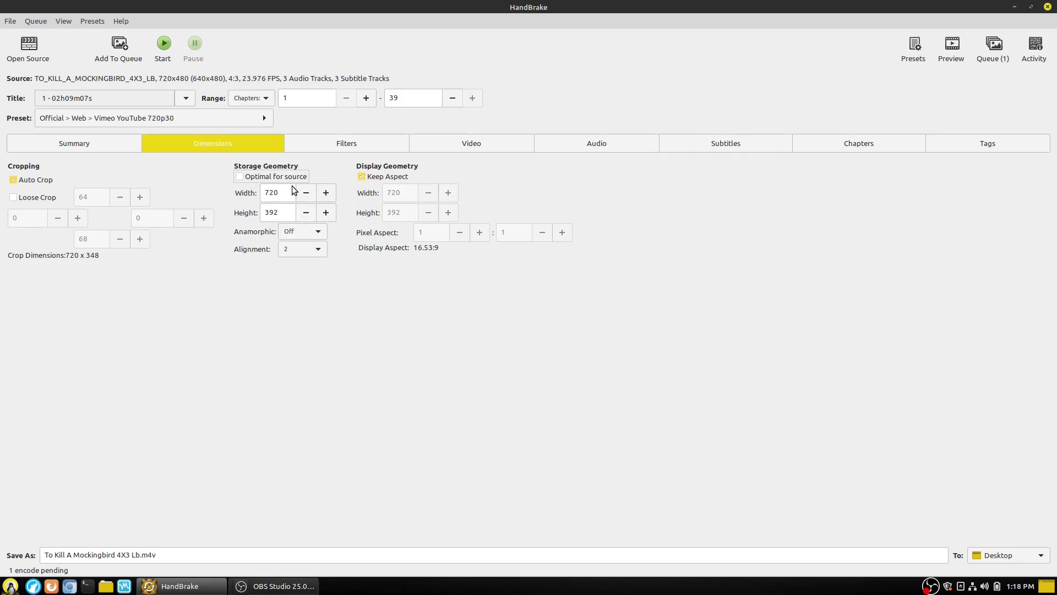
Step: Look over the filter, video, audio and subtitle settings for the DVD title
{"action": "left_click", "coordinate": [345, 145]}
{"action": "left_click", "coordinate": [446, 148]}
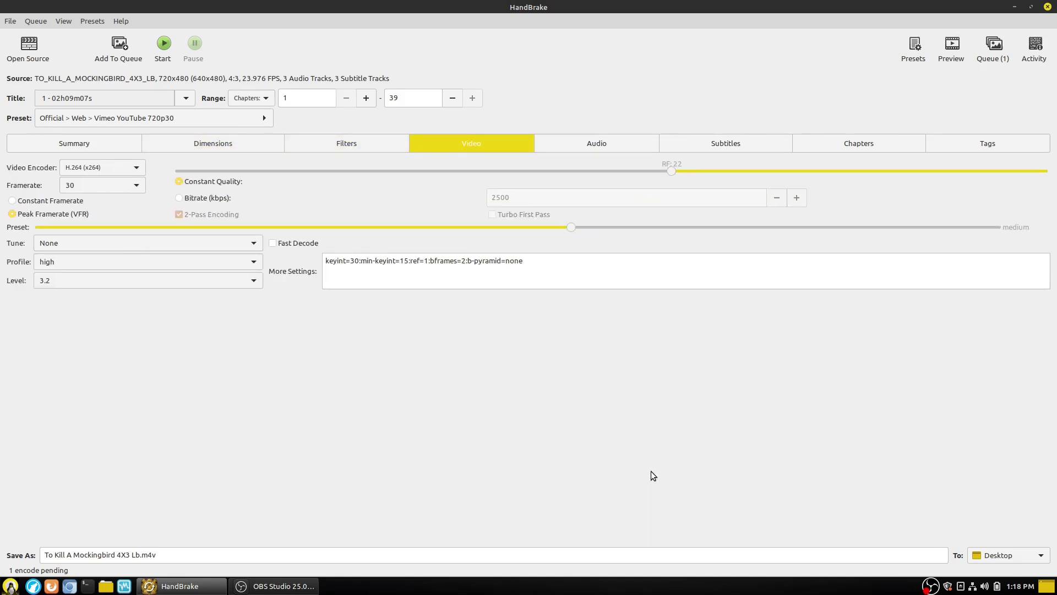
{"action": "left_click", "coordinate": [588, 152]}
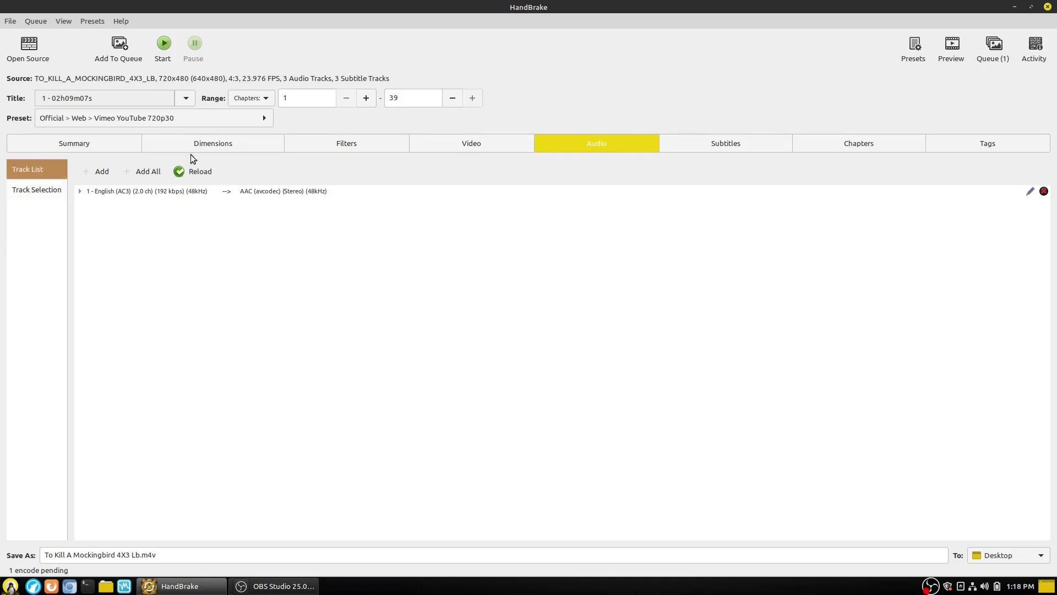
{"action": "left_click", "coordinate": [726, 147]}
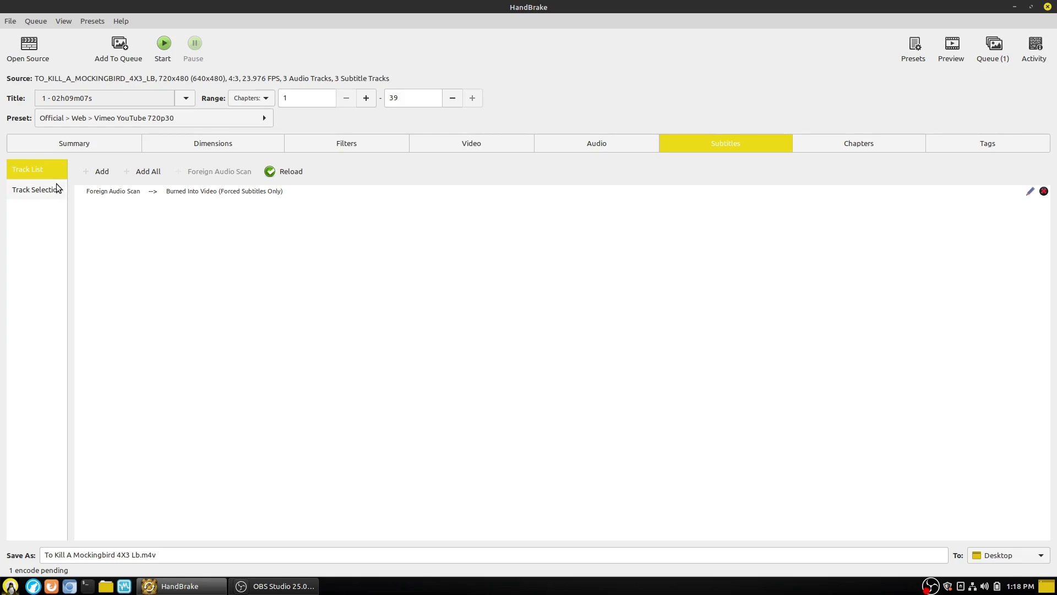
{"action": "left_click", "coordinate": [152, 193]}
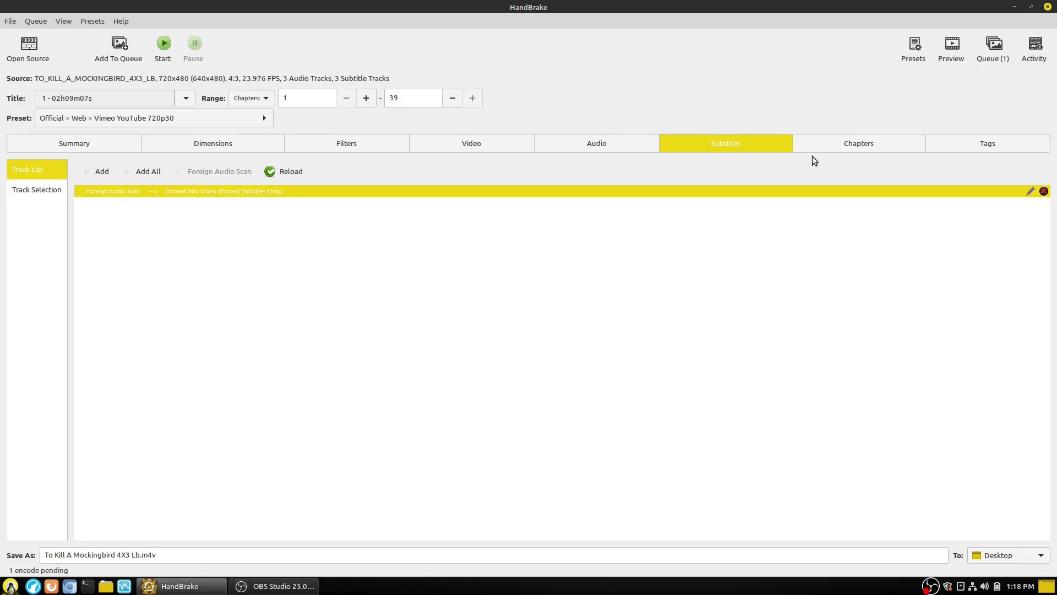
Step: Look through the DVD title's full chapter list and its metadata tags
{"action": "left_click", "coordinate": [857, 149]}
{"action": "scroll", "coordinate": [512, 223], "scroll_direction": "down", "scroll_amount": 3}
{"action": "scroll", "coordinate": [507, 229], "scroll_direction": "down", "scroll_amount": 5}
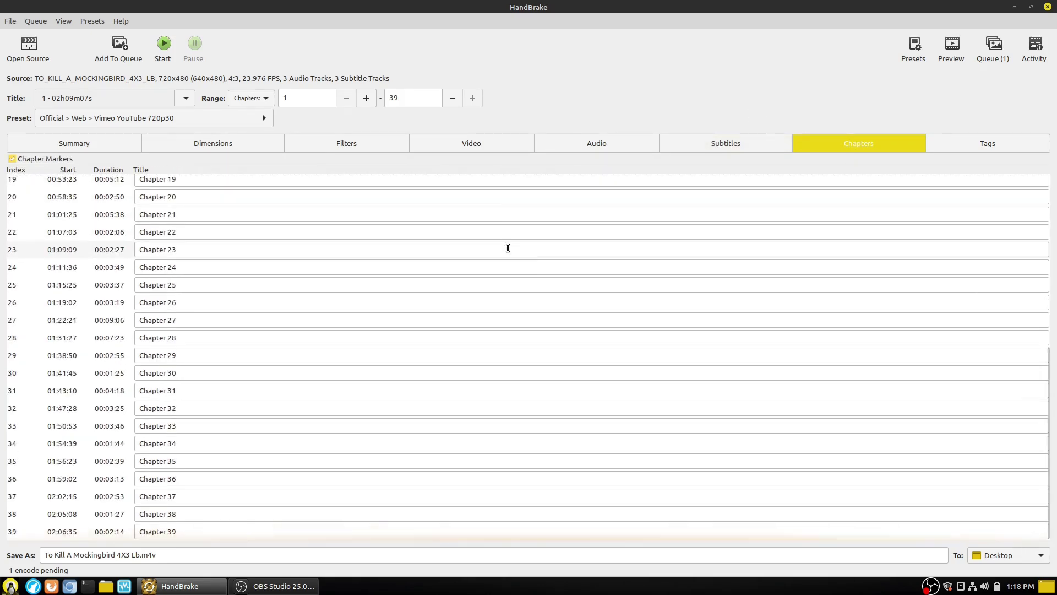
{"action": "scroll", "coordinate": [508, 248], "scroll_direction": "up", "scroll_amount": 10}
{"action": "scroll", "coordinate": [330, 366], "scroll_direction": "down", "scroll_amount": 6}
{"action": "scroll", "coordinate": [330, 365], "scroll_direction": "up", "scroll_amount": 6}
{"action": "left_click", "coordinate": [932, 142]}
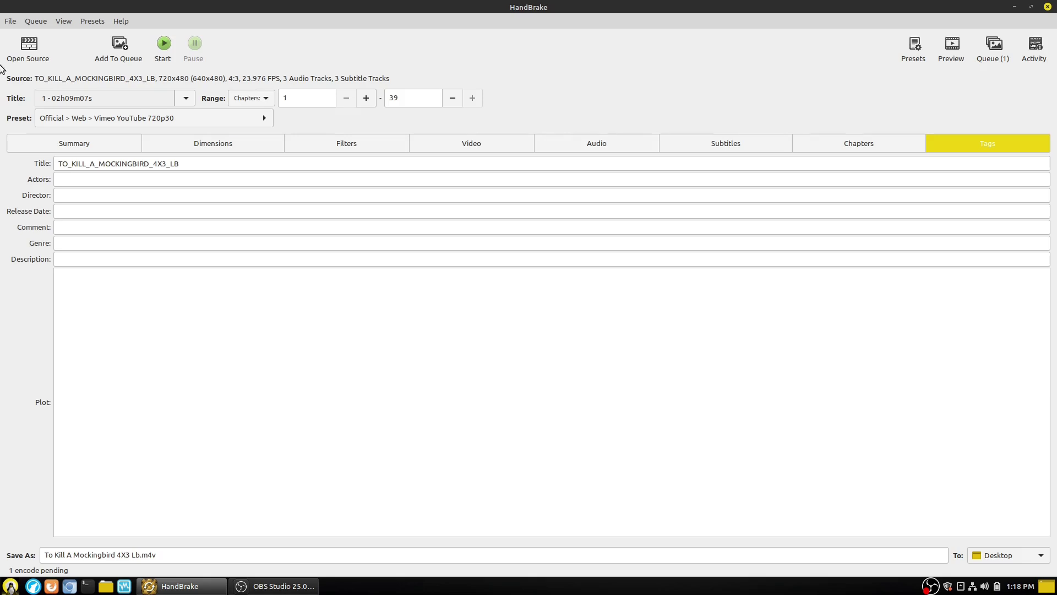
Step: Check the preset list, and preview the DVD title's frames back at the first preview position
{"action": "left_click", "coordinate": [922, 51]}
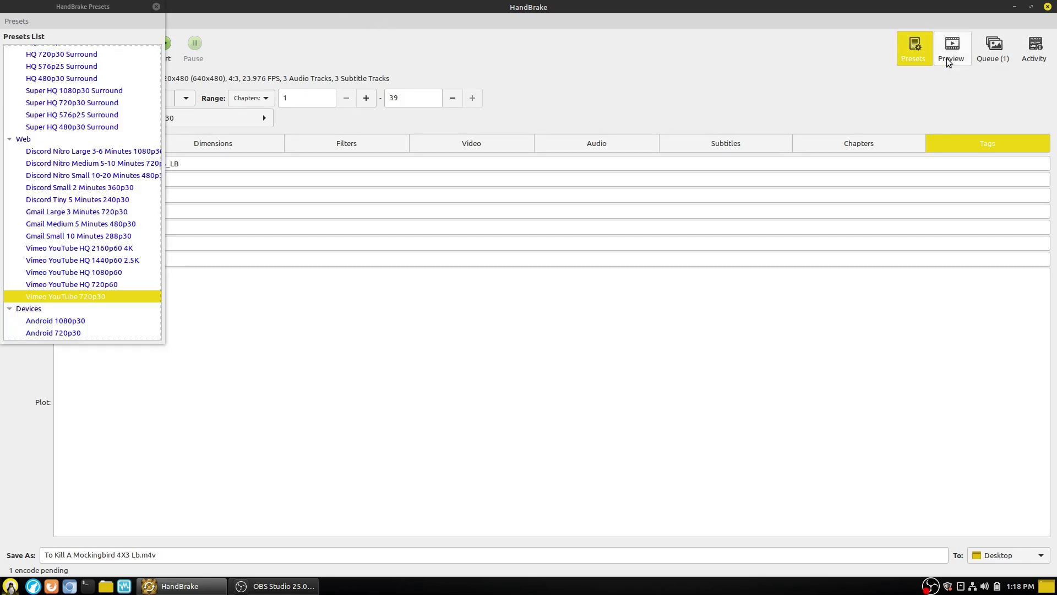
{"action": "left_click", "coordinate": [943, 48]}
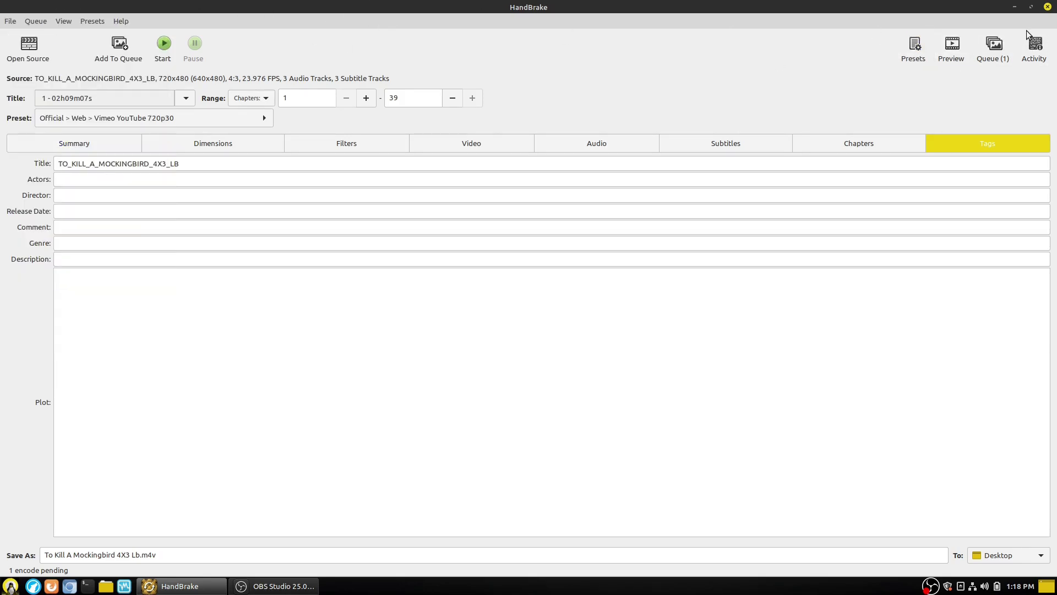
{"action": "left_click", "coordinate": [942, 48]}
{"action": "mouse_move", "coordinate": [324, 250]}
{"action": "left_mouse_down"}
{"action": "mouse_move", "coordinate": [307, 248]}
{"action": "mouse_move", "coordinate": [527, 248]}
{"action": "mouse_move", "coordinate": [305, 248]}
{"action": "left_mouse_up"}
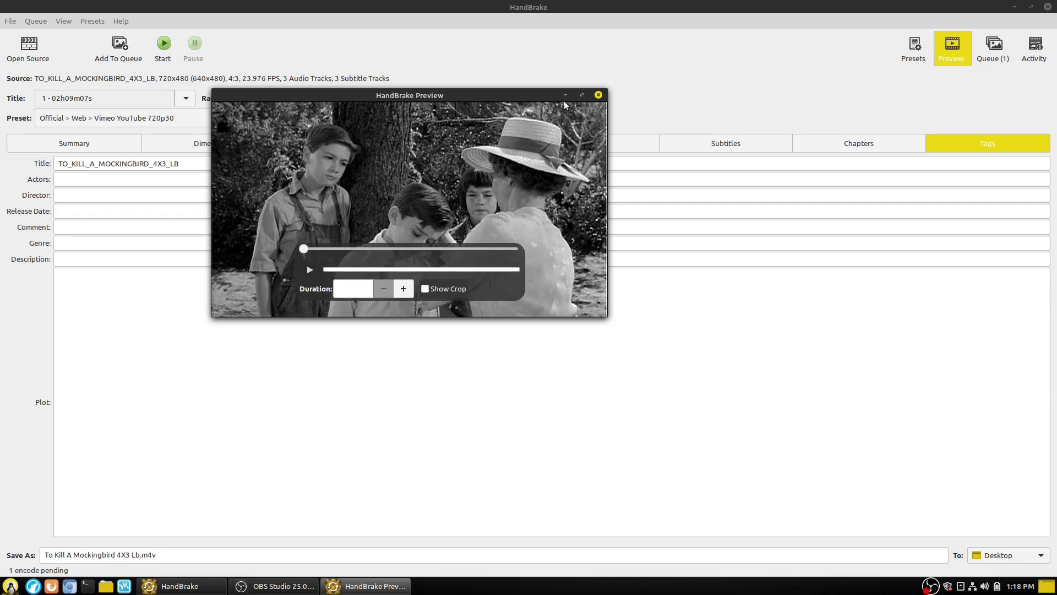
{"action": "left_click", "coordinate": [598, 94]}
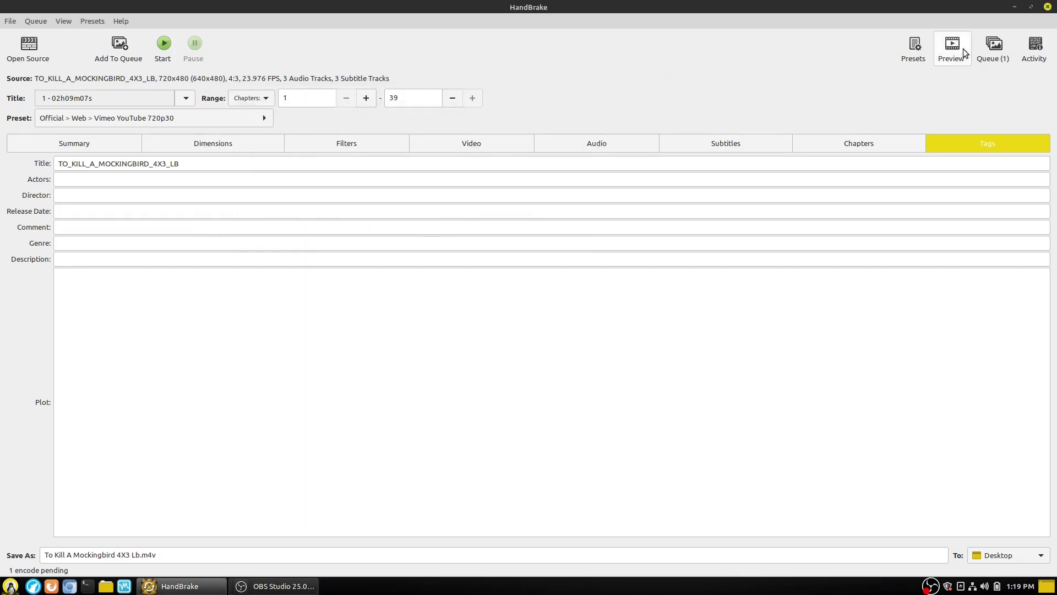